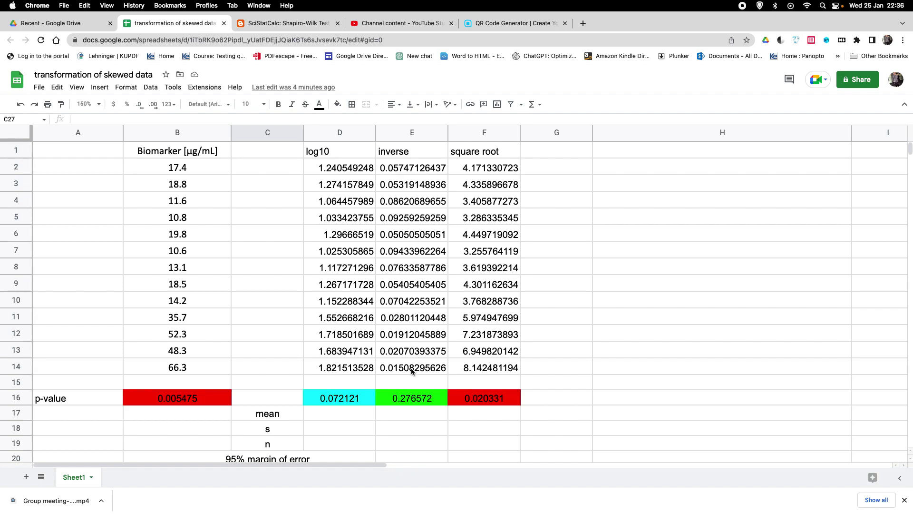
Enter =AVERAGE(D2:D14) in D17 and fill it right to E17, giving means 1.326763218 and 0.05523368743
left_click(342, 413)
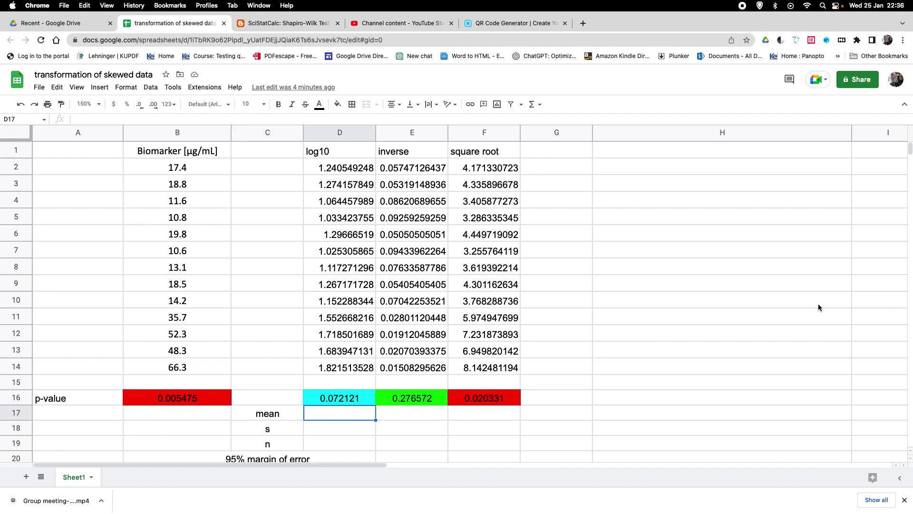
type("=")
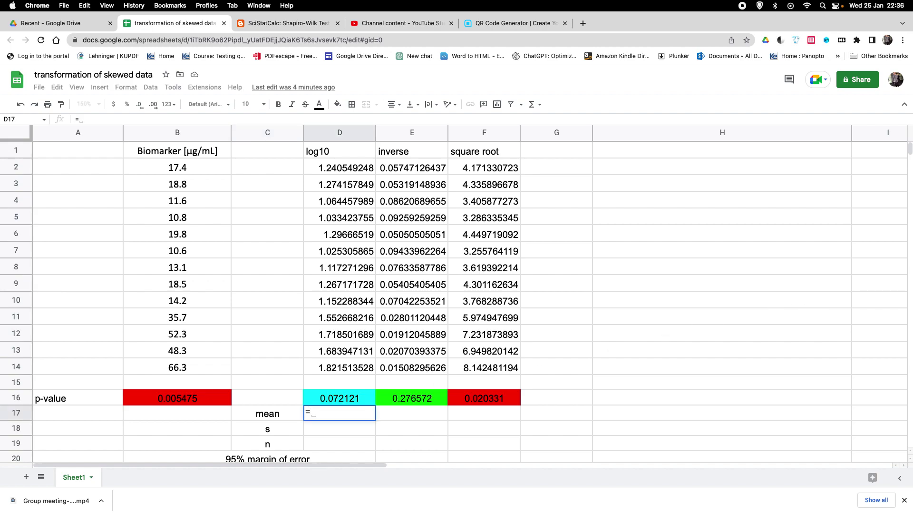
type("av")
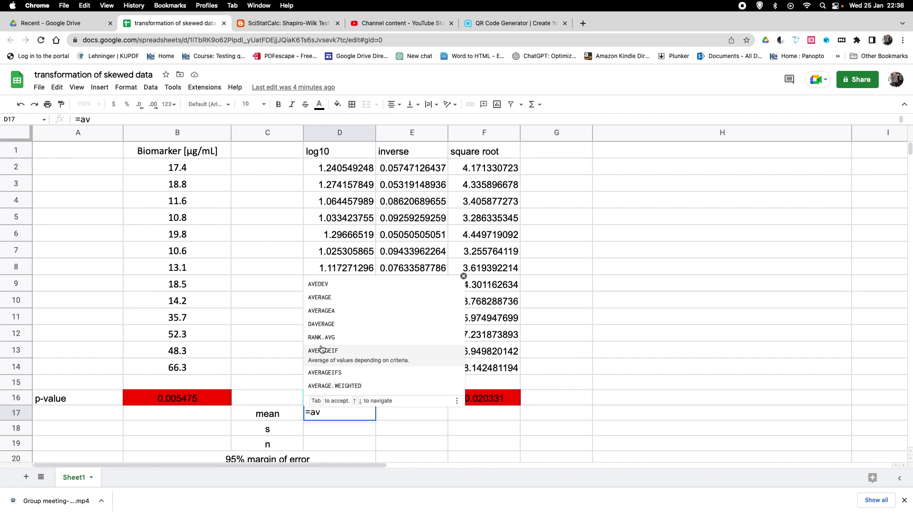
left_click(327, 296)
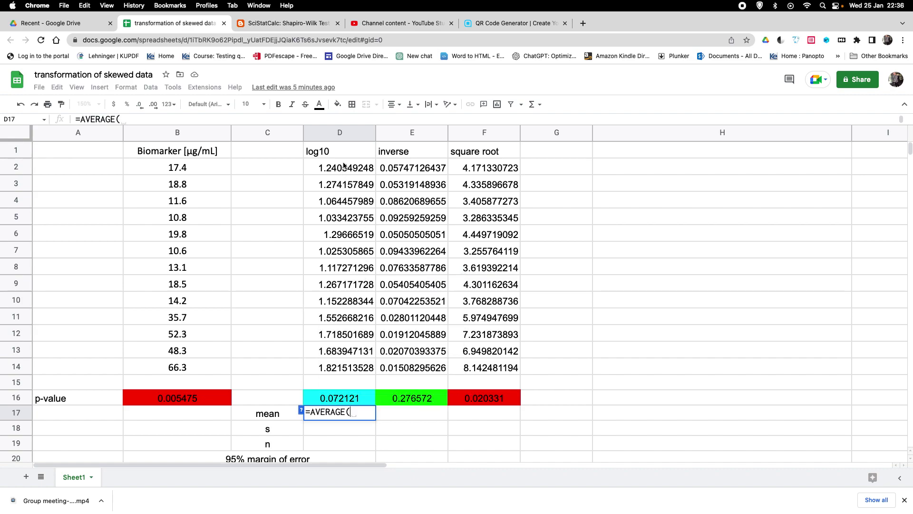
left_click_drag(347, 168, 329, 362)
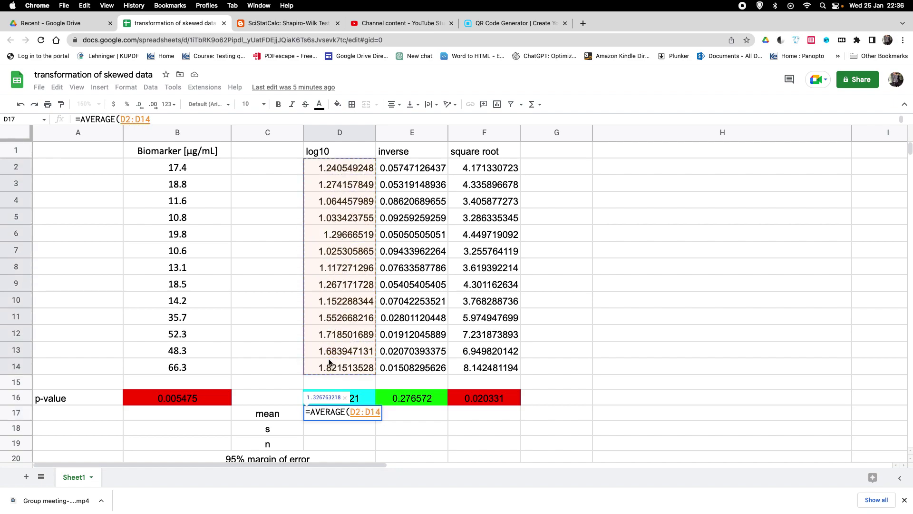
type(")")
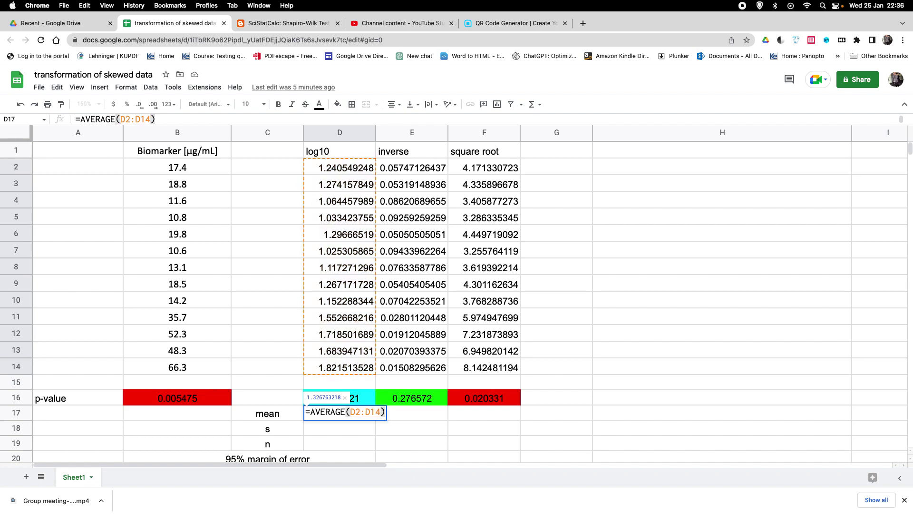
key("Return")
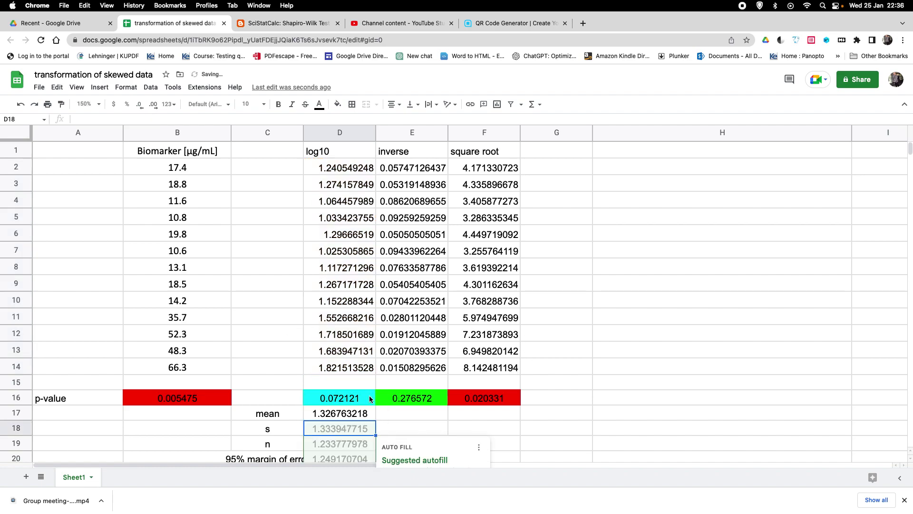
left_click(331, 415)
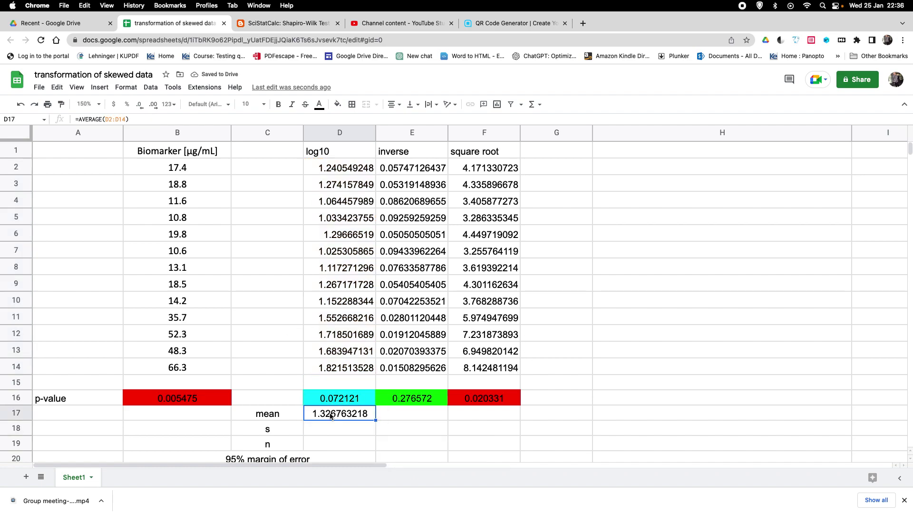
left_click(377, 420)
left_click_drag(377, 420, 435, 419)
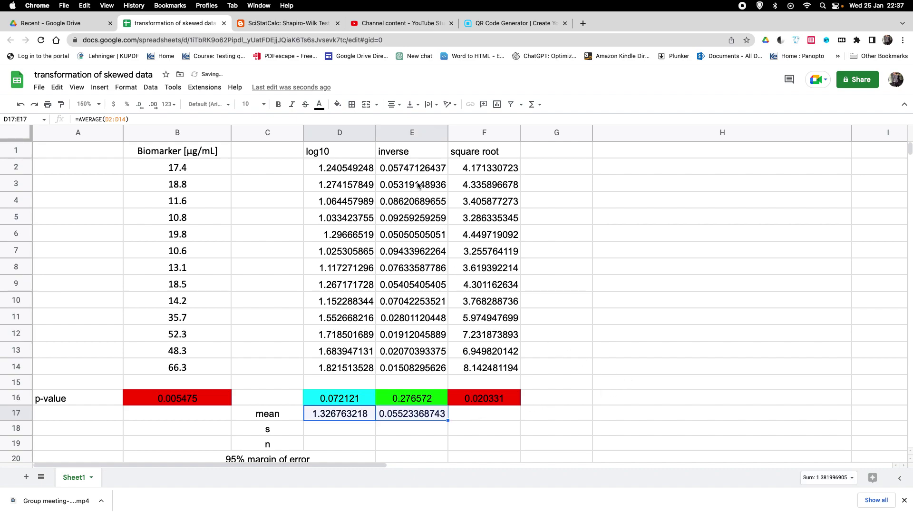
Enter =STDEV.S(D2:D14) in D18 and fill it right to E18, giving 0.2756151425 and 0.02805180922
left_click(333, 434)
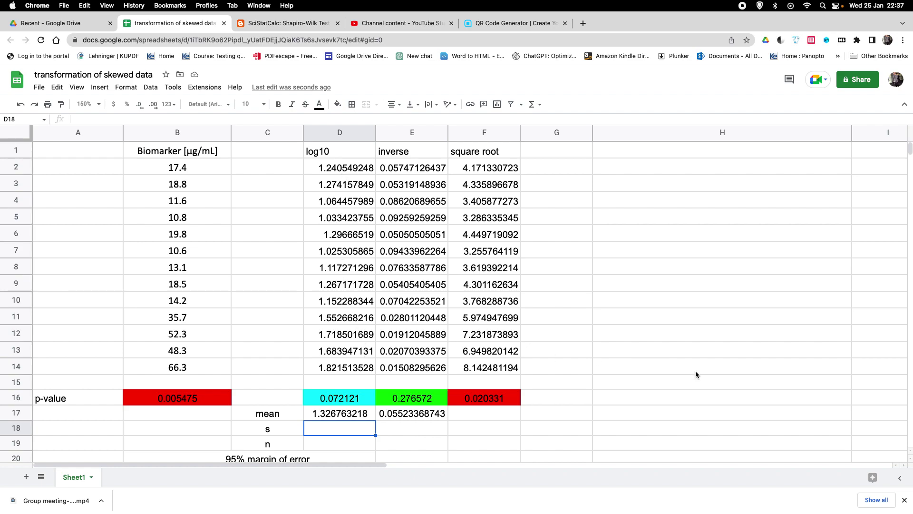
type("=st")
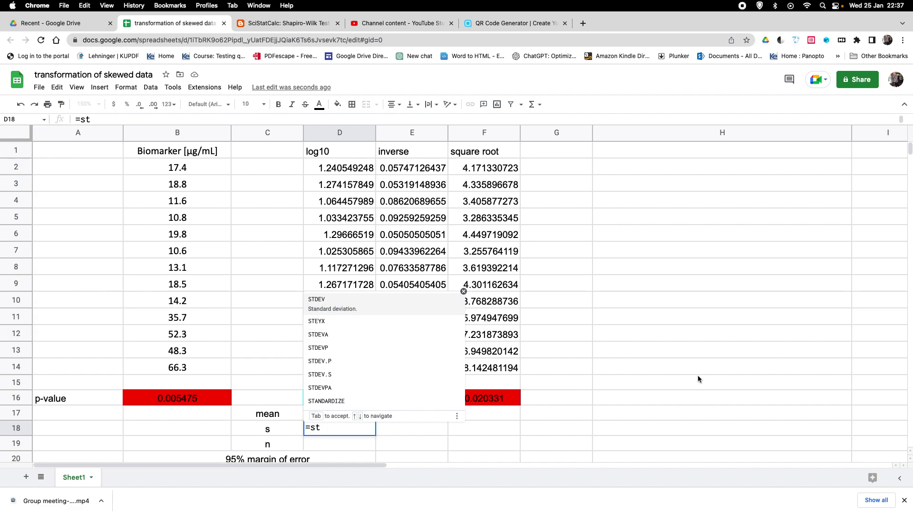
left_click(323, 368)
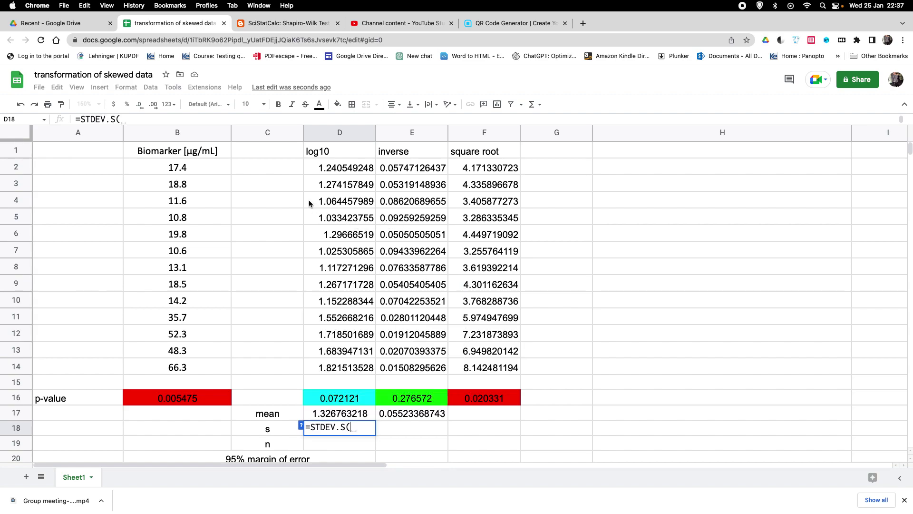
left_click_drag(351, 169, 348, 363)
type(")")
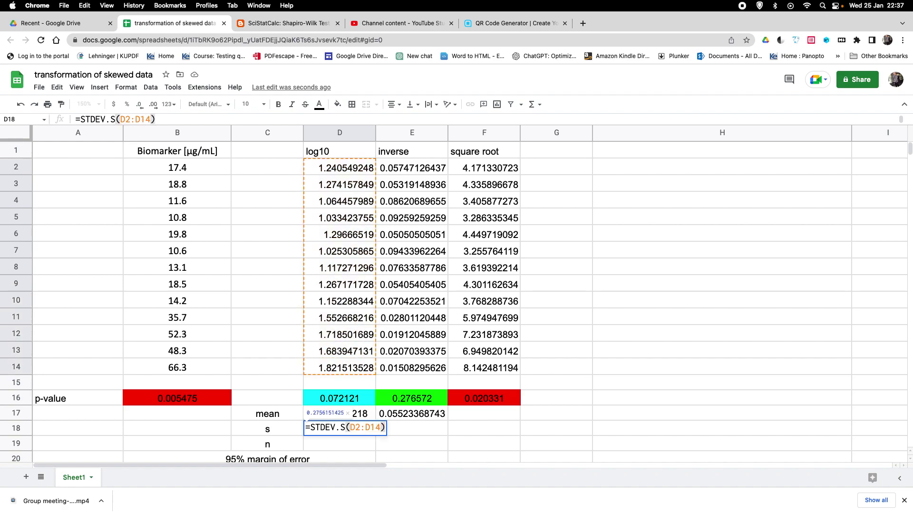
key("Return")
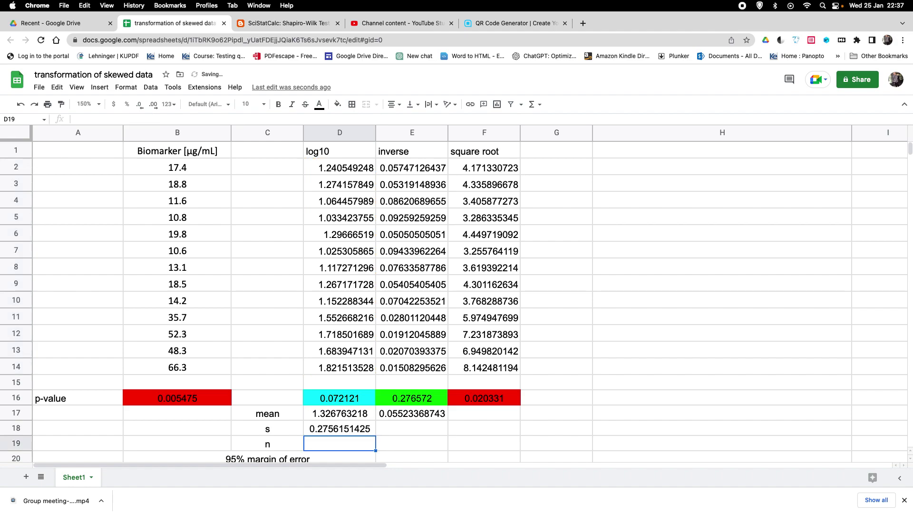
left_click(371, 428)
left_click_drag(376, 434, 419, 434)
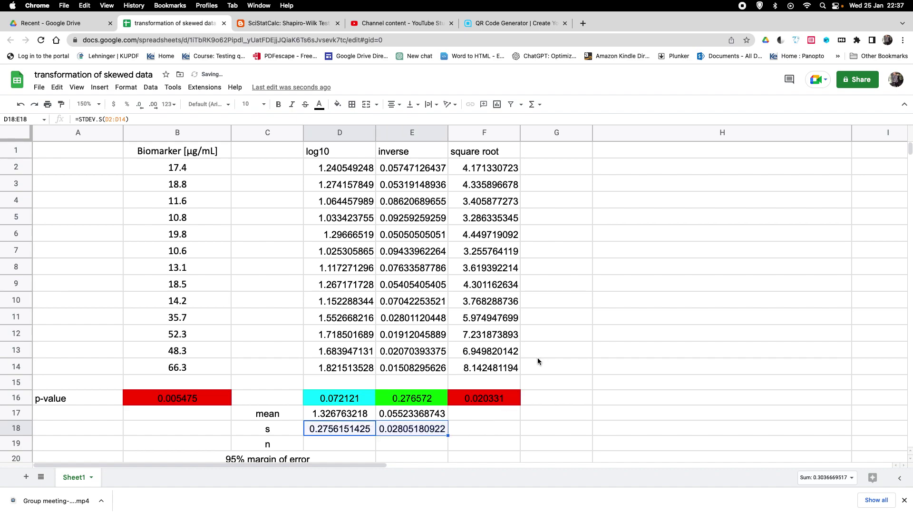
Enter =COUNT(D2:D14) in D19 and fill it right to E19, giving 13 in both columns
left_click(336, 447)
type("=cou")
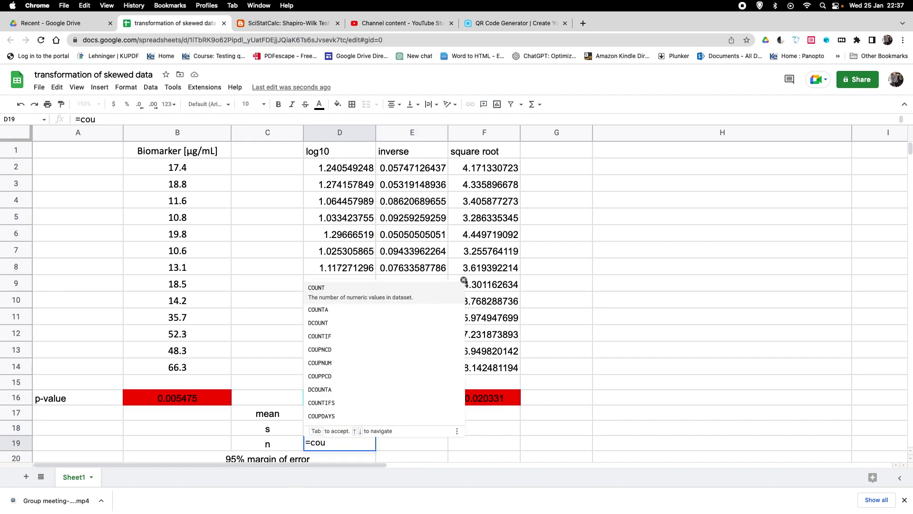
left_click(317, 288)
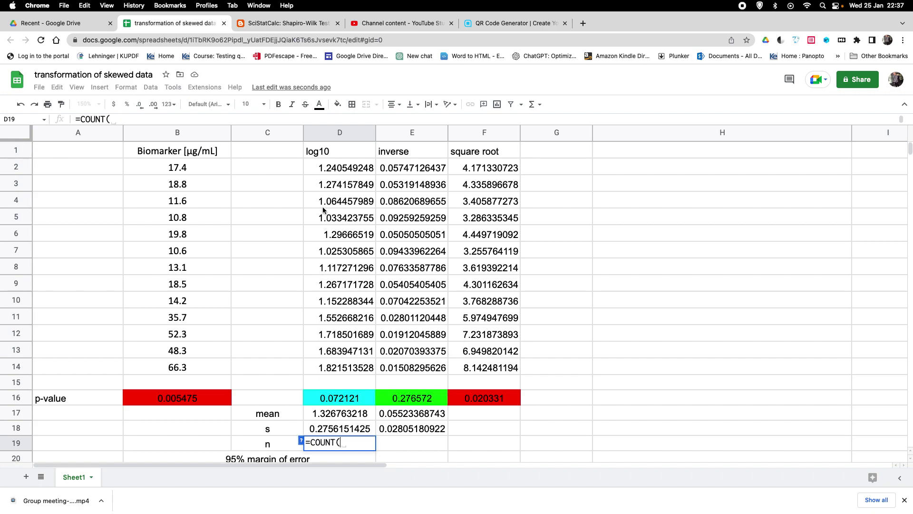
left_click_drag(339, 171, 328, 360)
type(")")
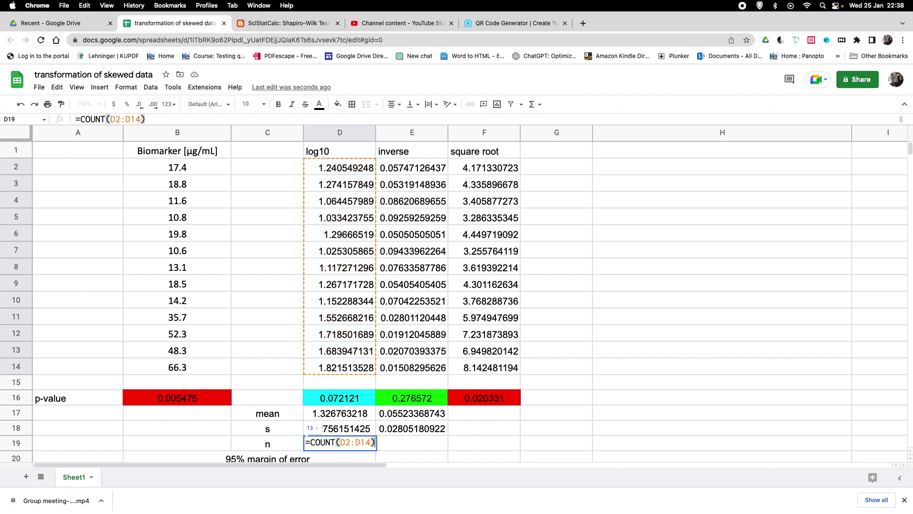
key("Return")
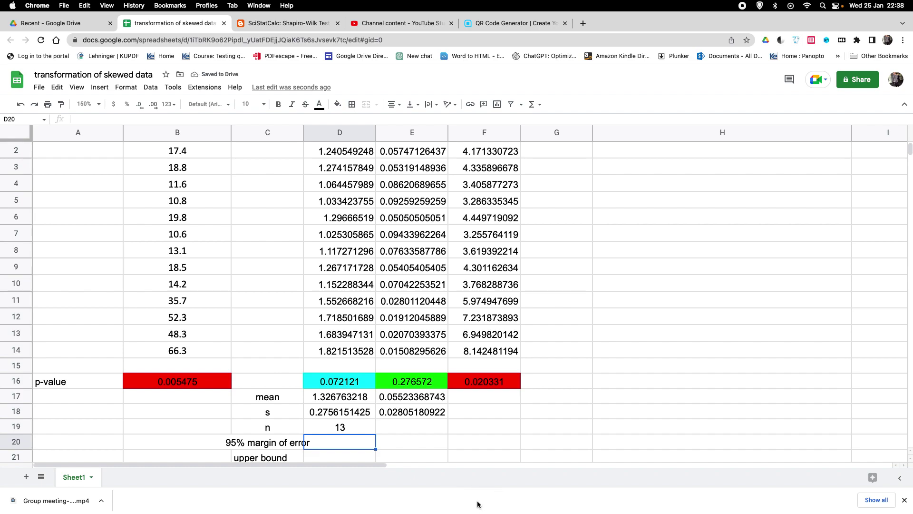
left_click(362, 432)
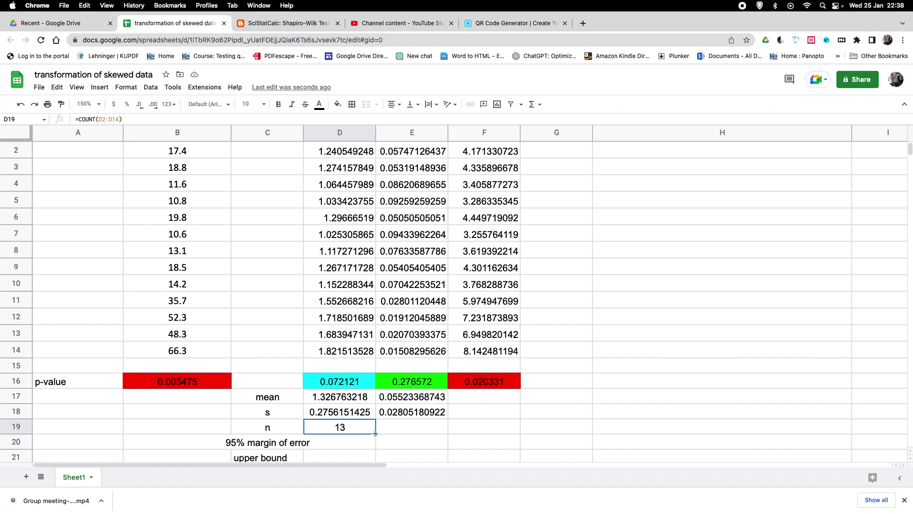
left_click_drag(375, 433, 430, 432)
scroll(577, 387, "down", 3)
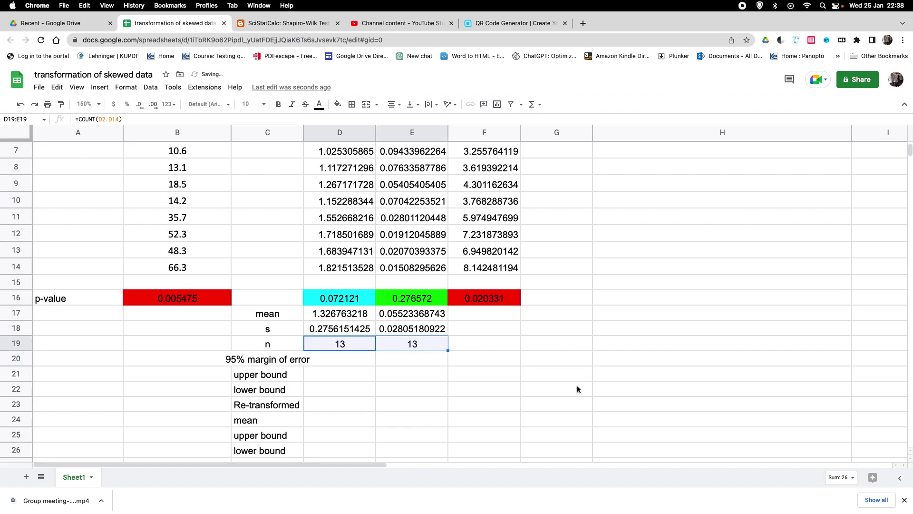
left_click(338, 360)
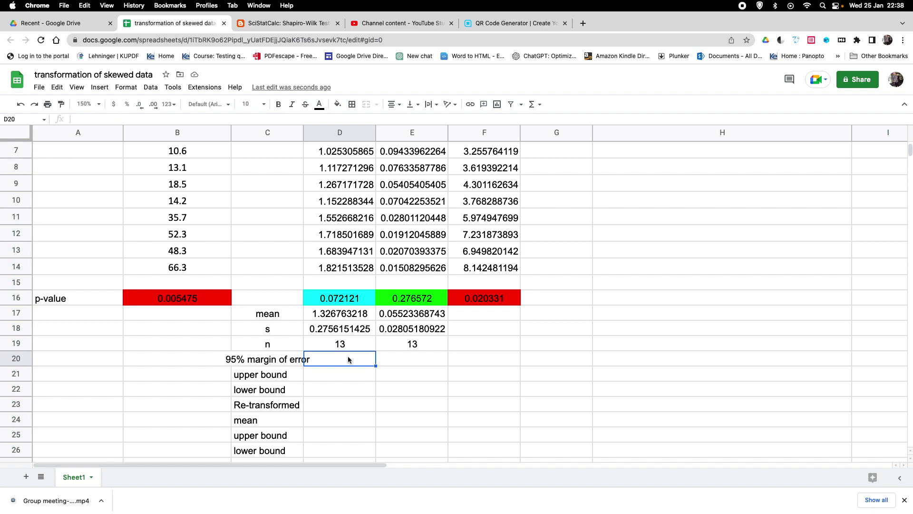
scroll(317, 288, "up", 3)
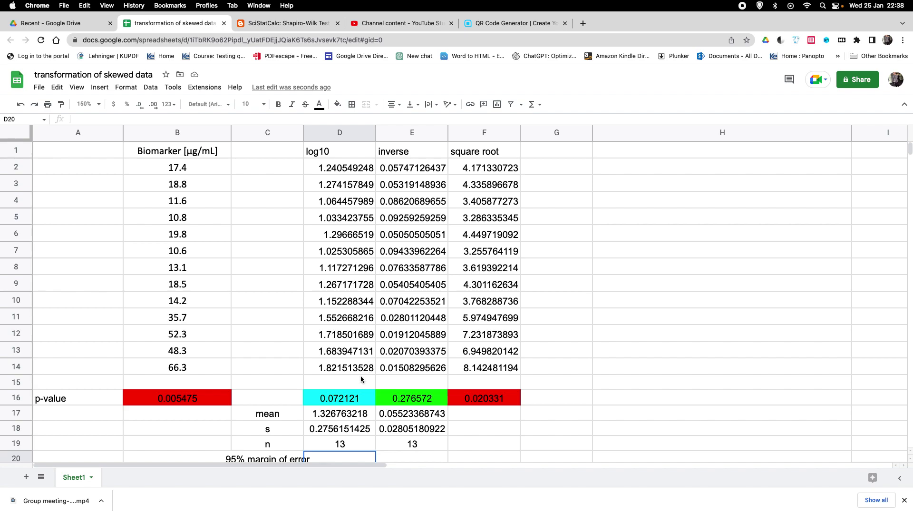
scroll(363, 390, "down", 4)
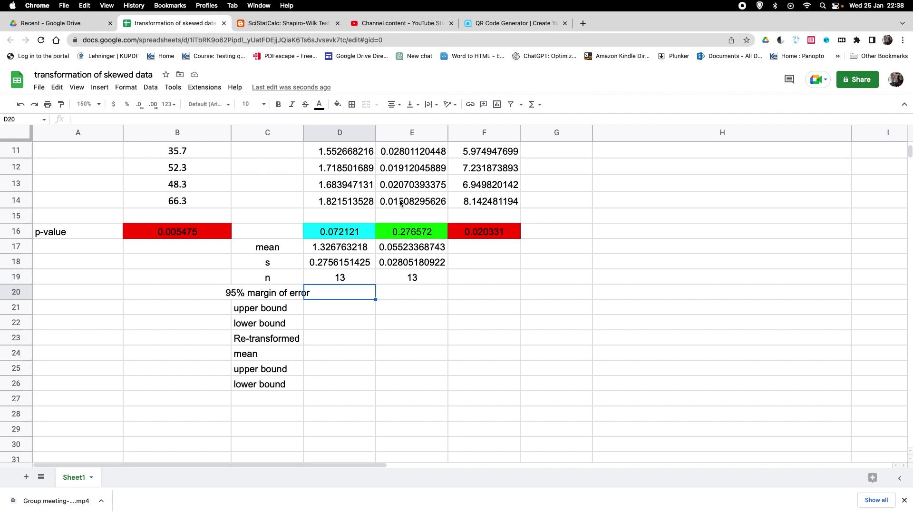
Enter =CONFIDENCE.T(0.05,D18,D19) in D20 and fill it right to E20, giving 0.1665525637 and 0.01695153866
double_click(336, 293)
type("=con")
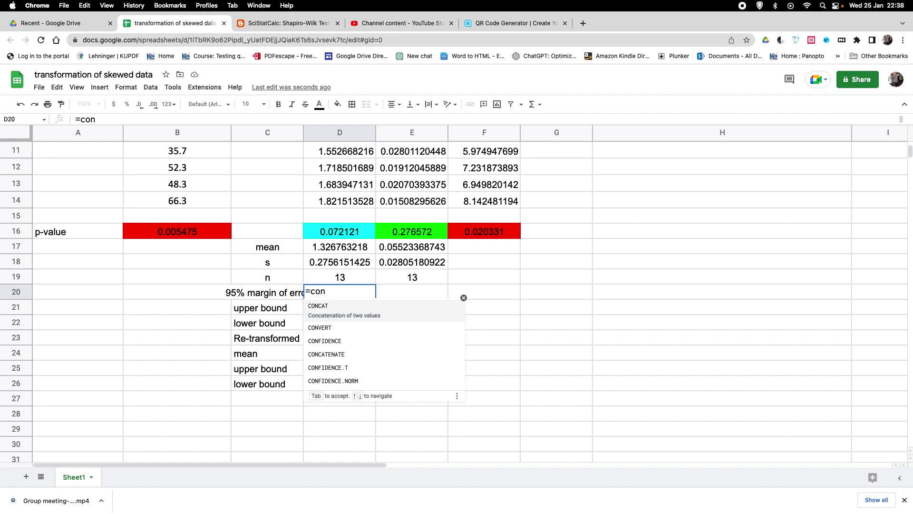
left_click(341, 362)
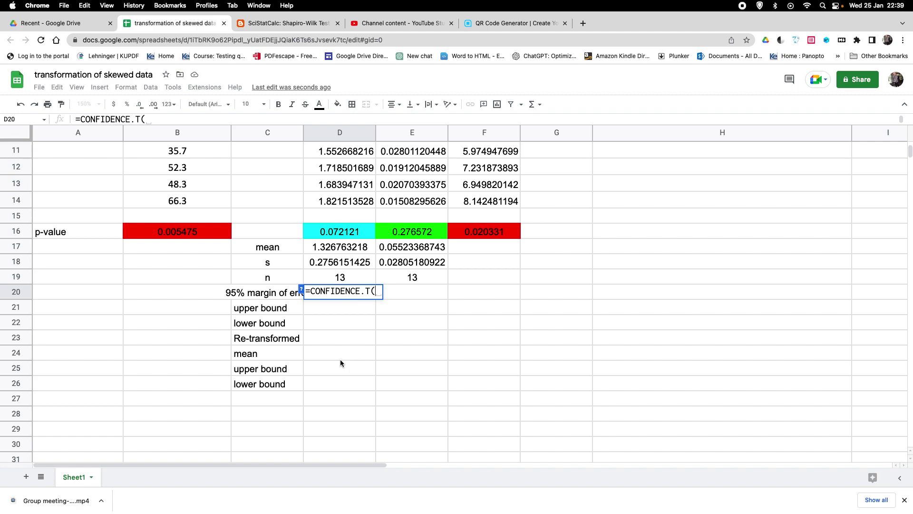
type("0.05,")
left_click(360, 265)
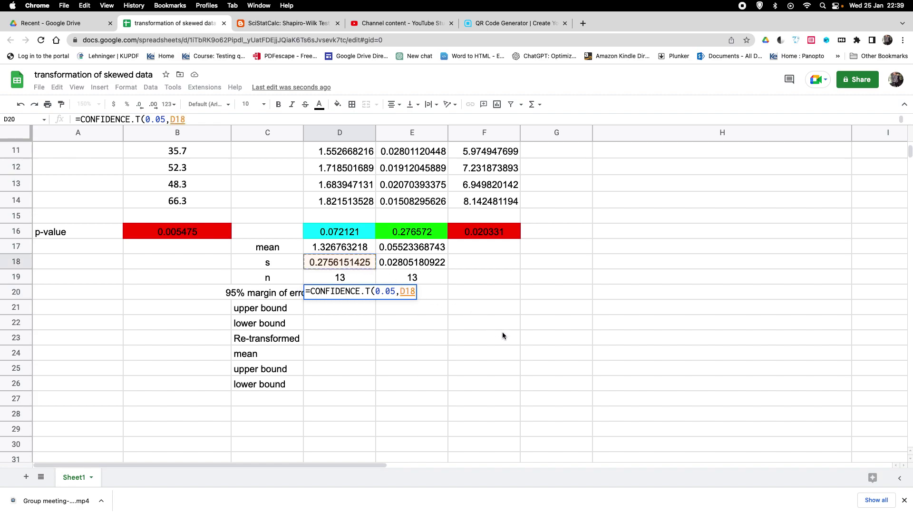
type(",")
left_click(358, 277)
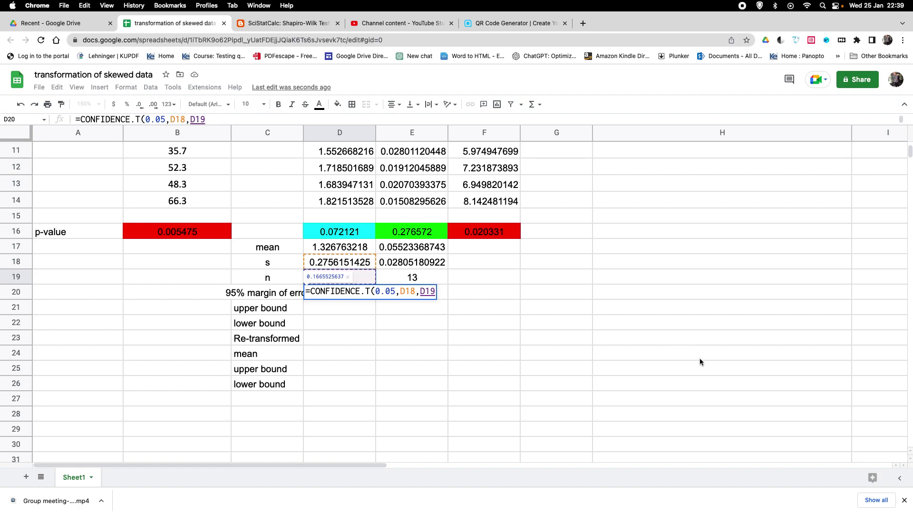
type(")")
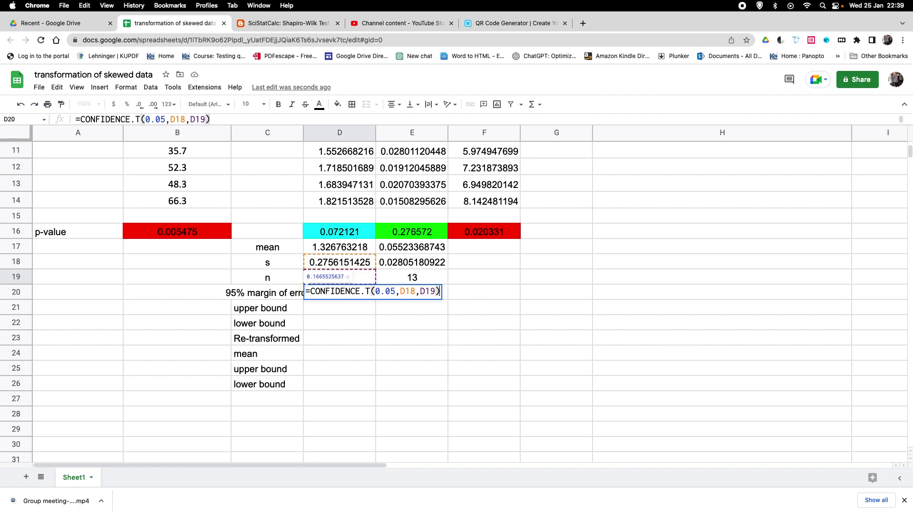
key("Return")
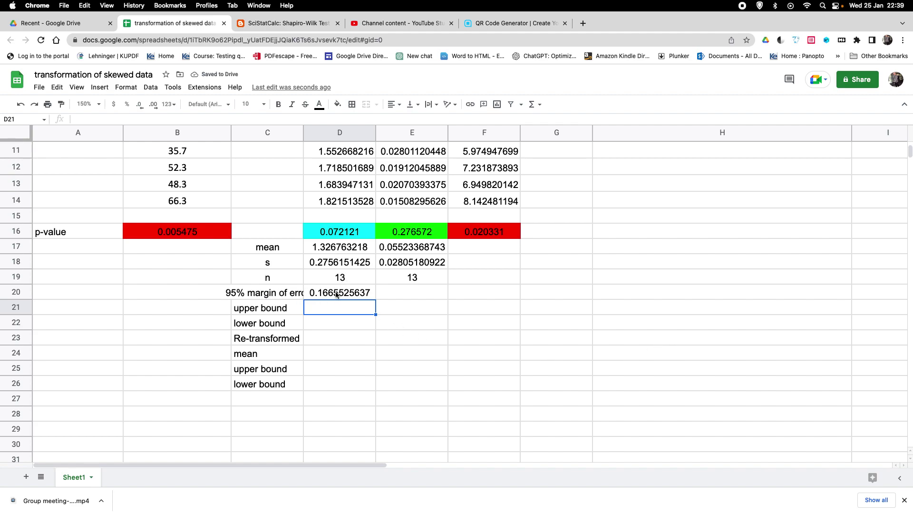
left_click(342, 294)
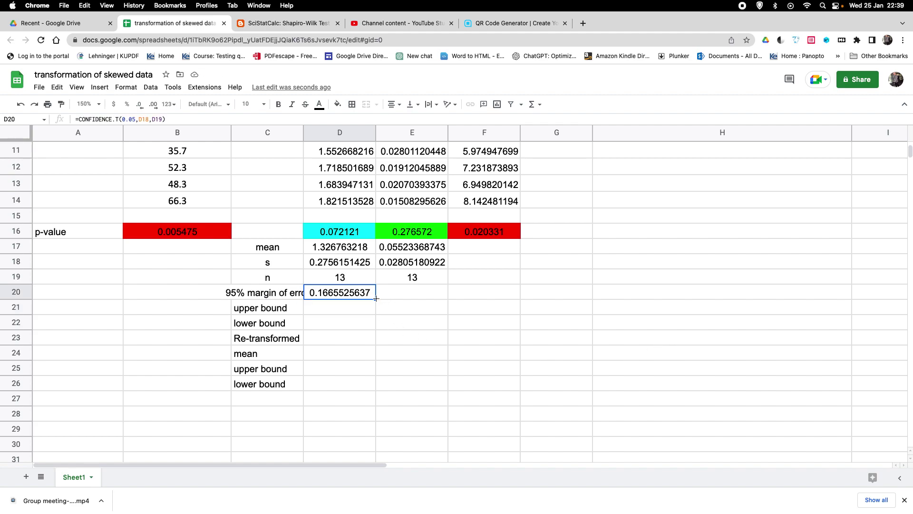
left_click_drag(377, 299, 424, 298)
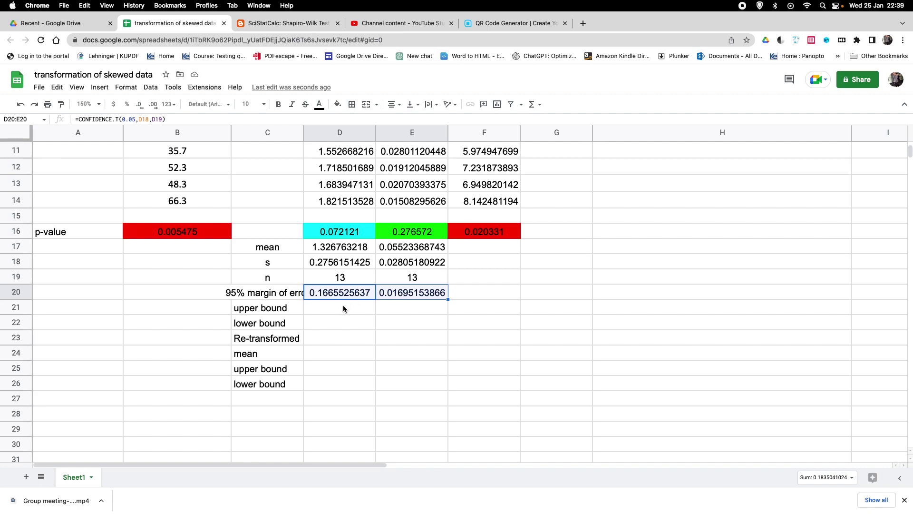
Enter =D17+D20 in D21 and fill it right to E21, giving upper bounds 1.493315781 and 0.07218522608
left_click(318, 309)
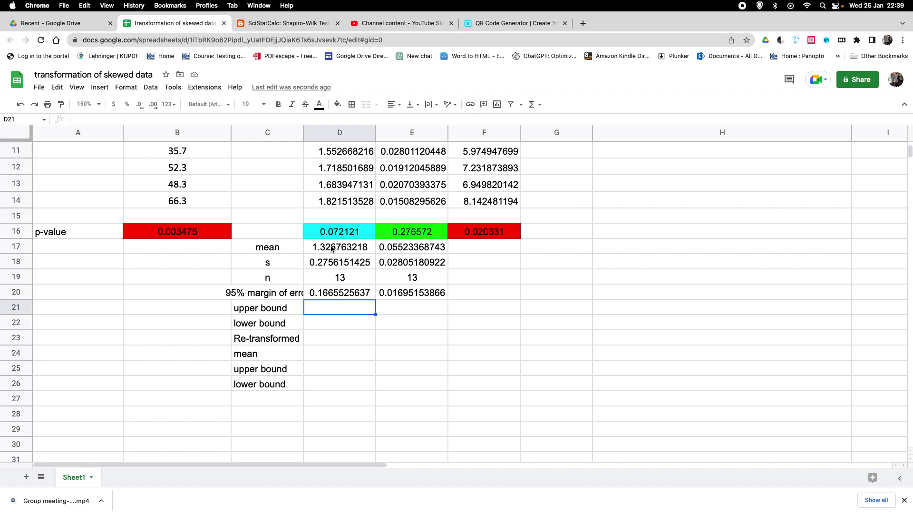
double_click(326, 309)
type("=")
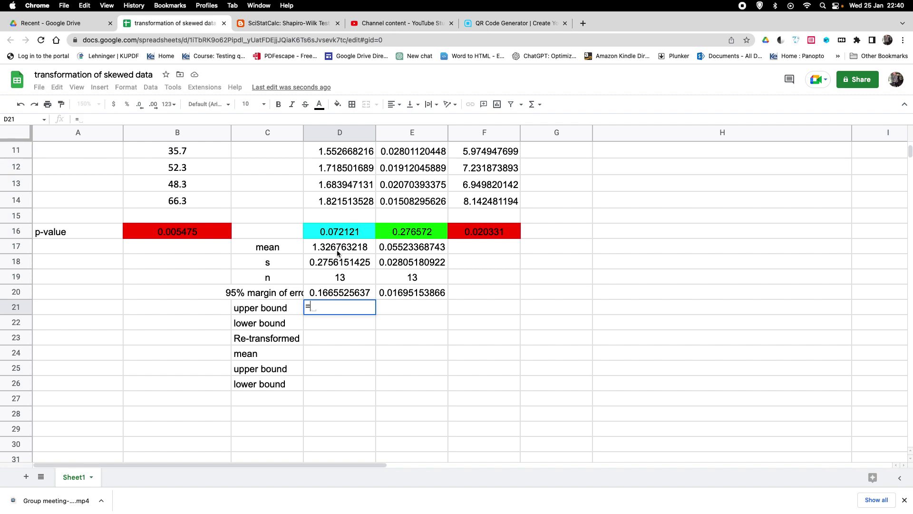
left_click(338, 250)
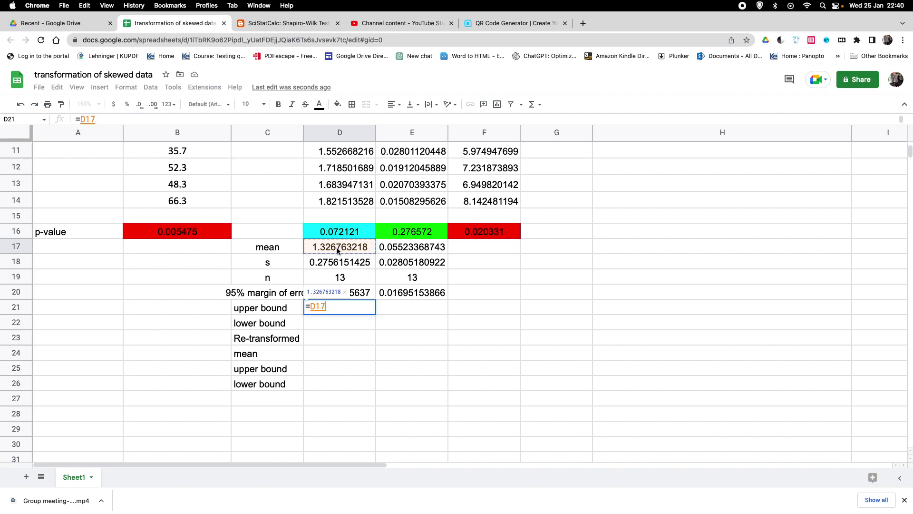
type("+")
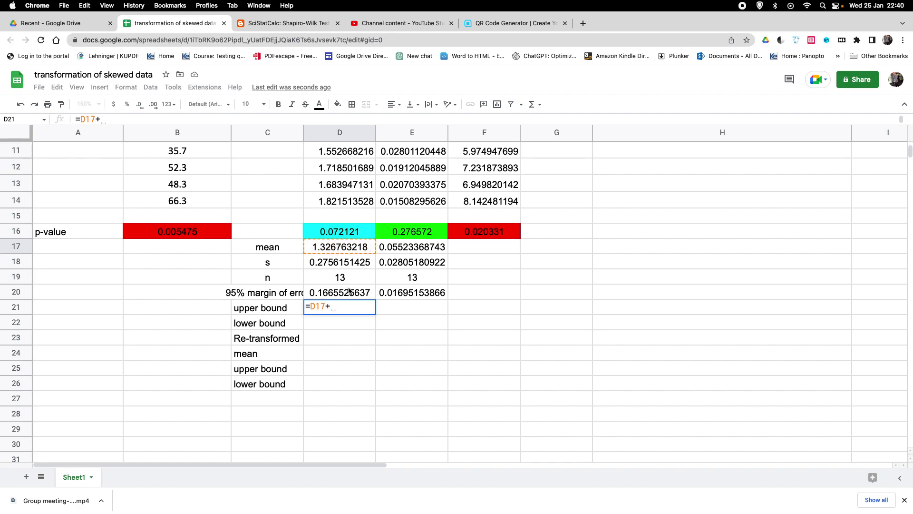
left_click(350, 294)
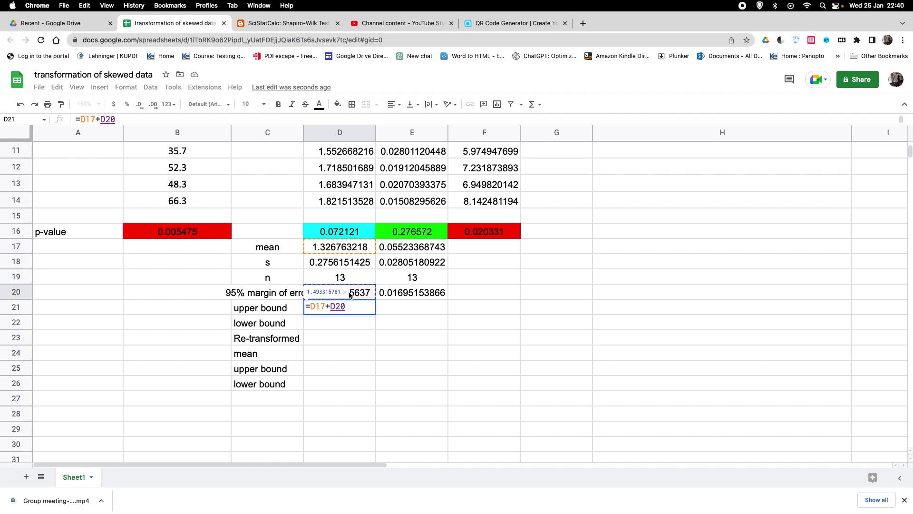
key("Return")
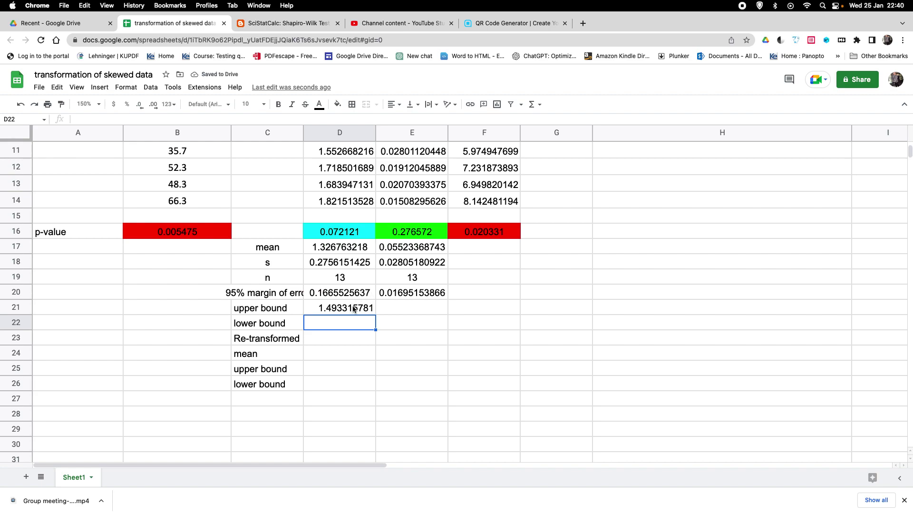
left_click(355, 308)
left_click_drag(376, 313, 438, 327)
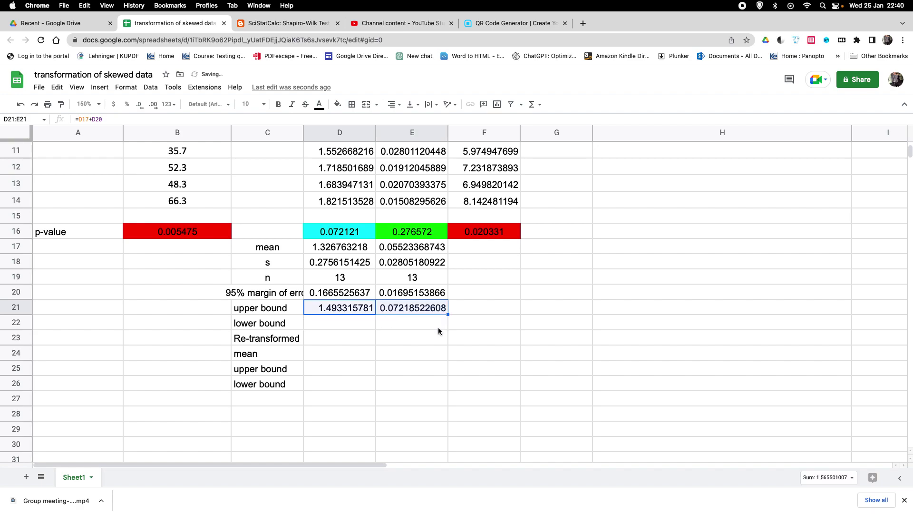
left_click(330, 325)
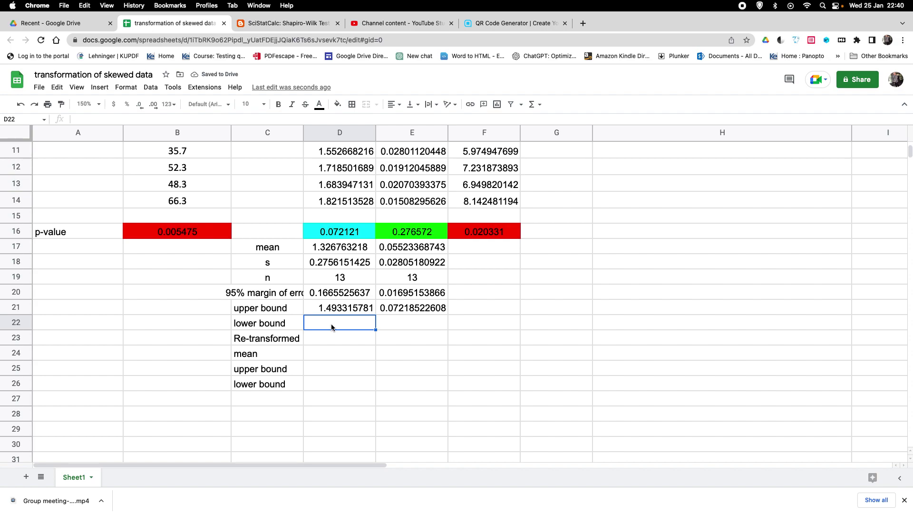
Enter =D17-D20 in D22 and fill it right to E22, giving lower bounds 1.160210654 and 0.03828214877
type("=")
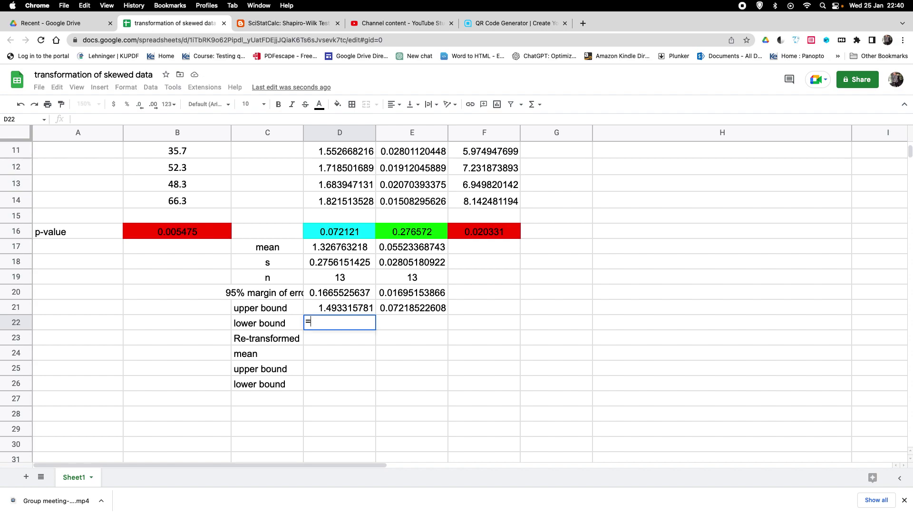
left_click(324, 247)
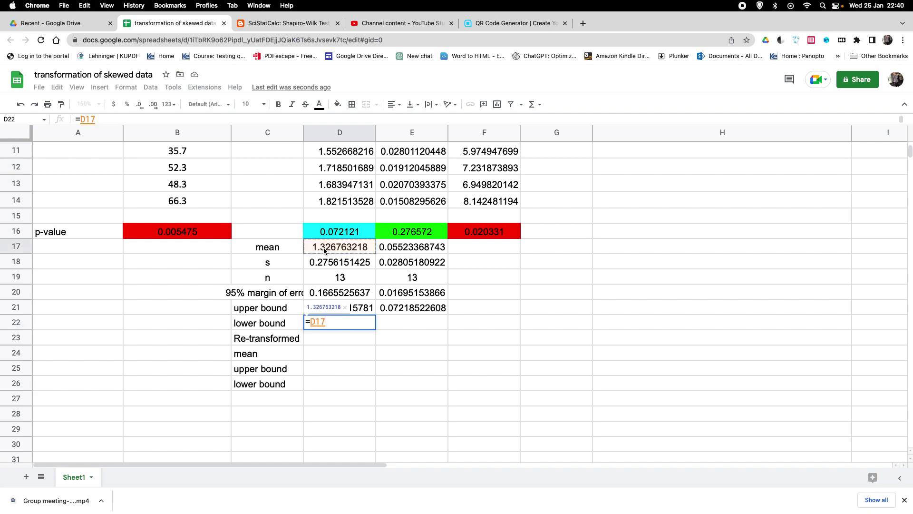
type("-")
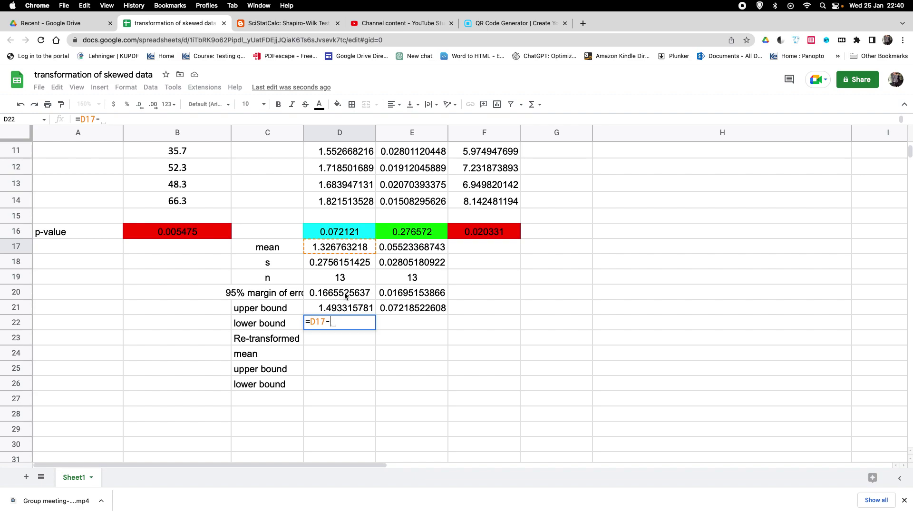
left_click(346, 296)
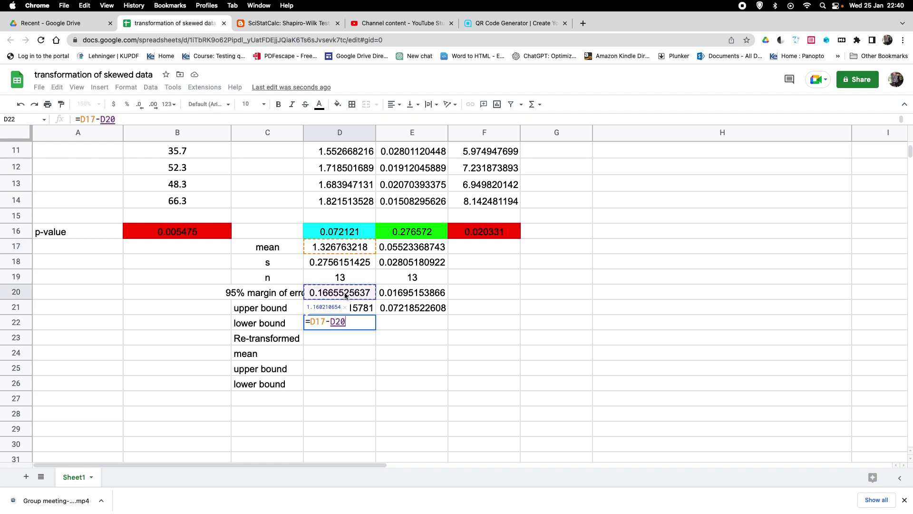
key("Return")
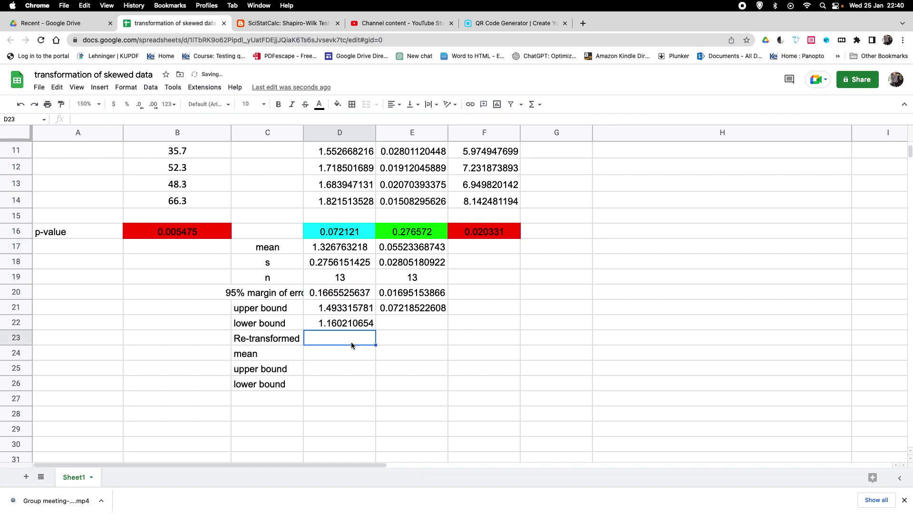
left_click(349, 326)
left_click_drag(376, 330, 418, 330)
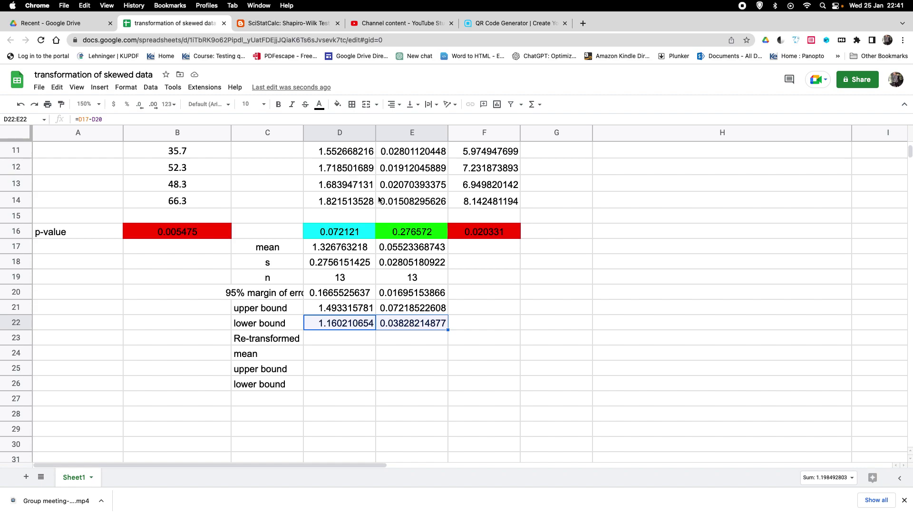
Enter =10^D17 in D24 so the re-transformed log10 mean reads 21.22087161
scroll(279, 249, "up", 5)
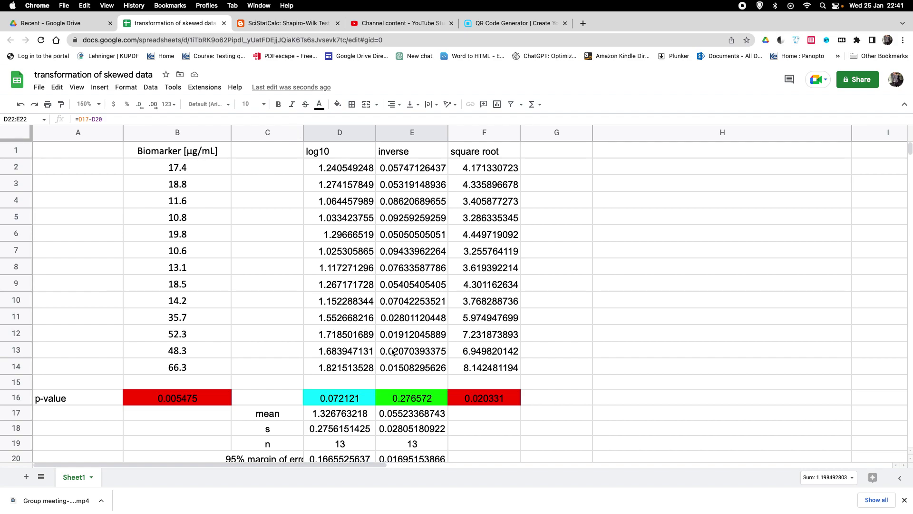
scroll(392, 349, "down", 3)
scroll(392, 350, "down", 2)
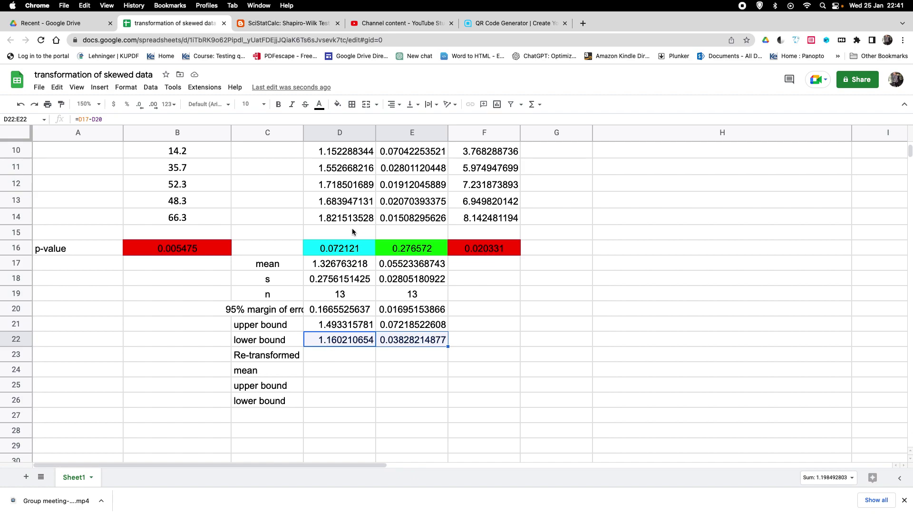
left_click(340, 370)
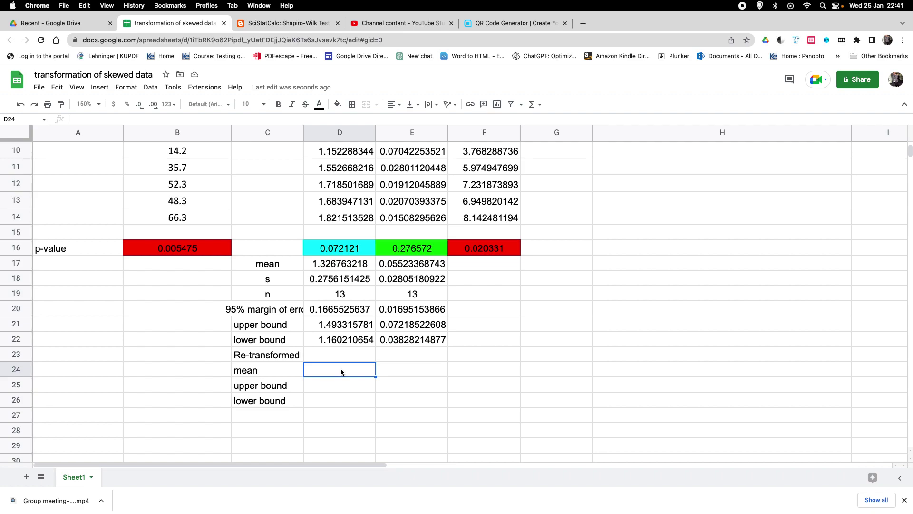
type("=")
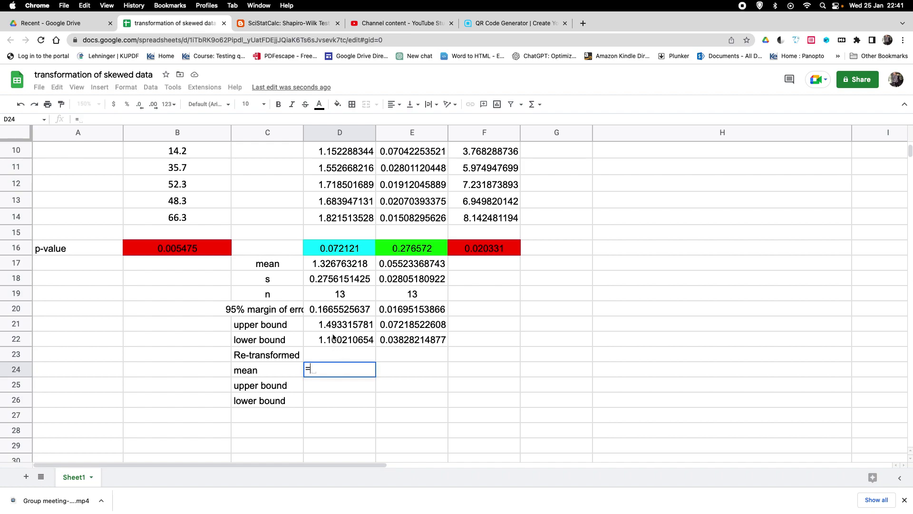
left_click(342, 266)
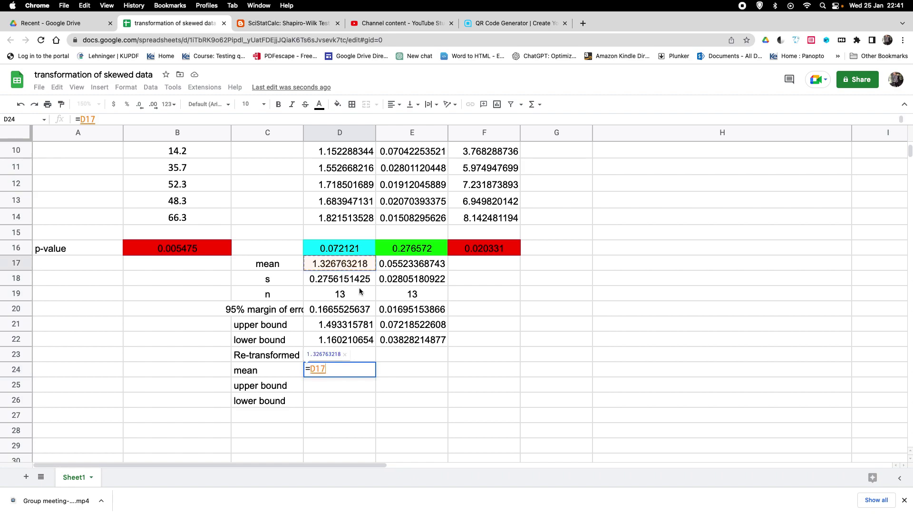
key("BackSpace")
key("BackSpace")
key("BackSpace")
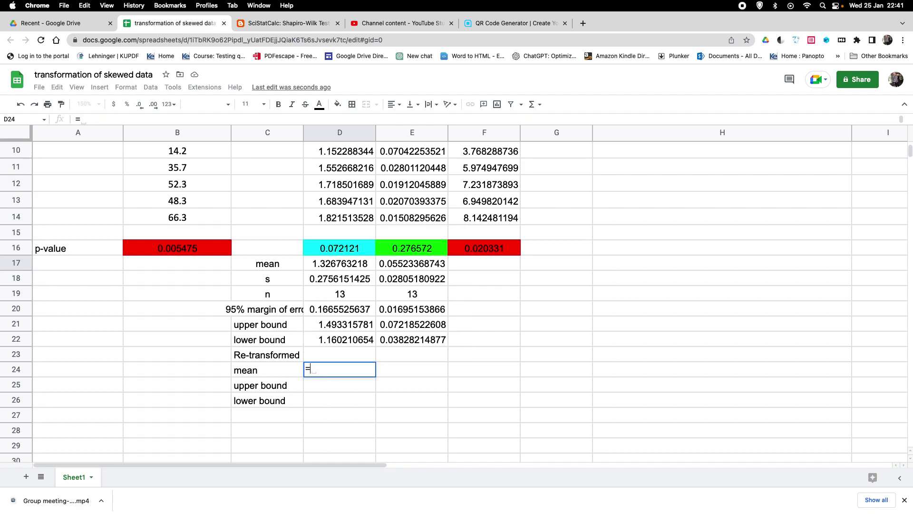
type("10^")
left_click(347, 263)
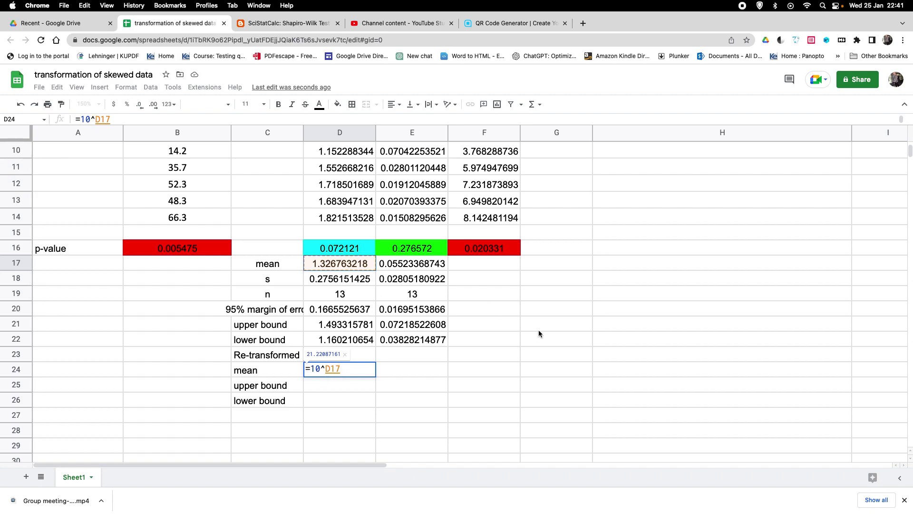
key("Return")
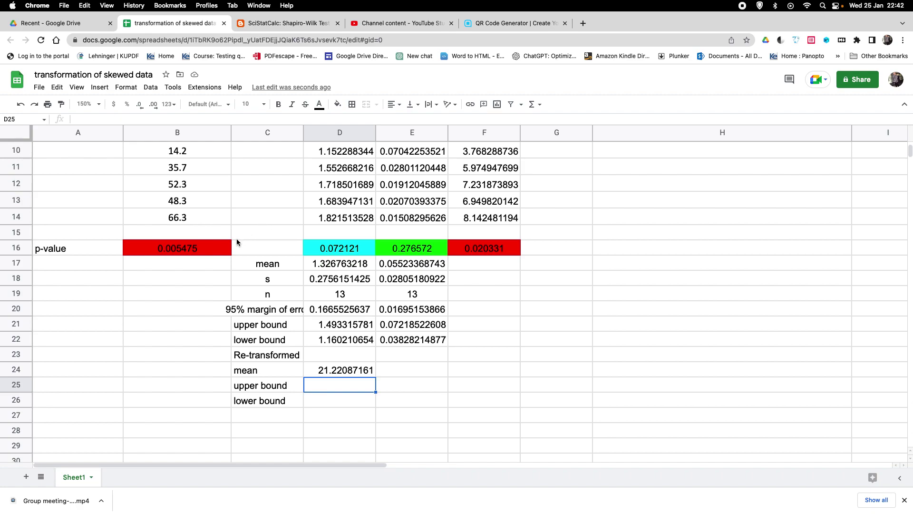
Enter =1/E17 in E24 for an inverse re-transformed mean of 18.10489298, declining the autofill suggestion
left_click(415, 373)
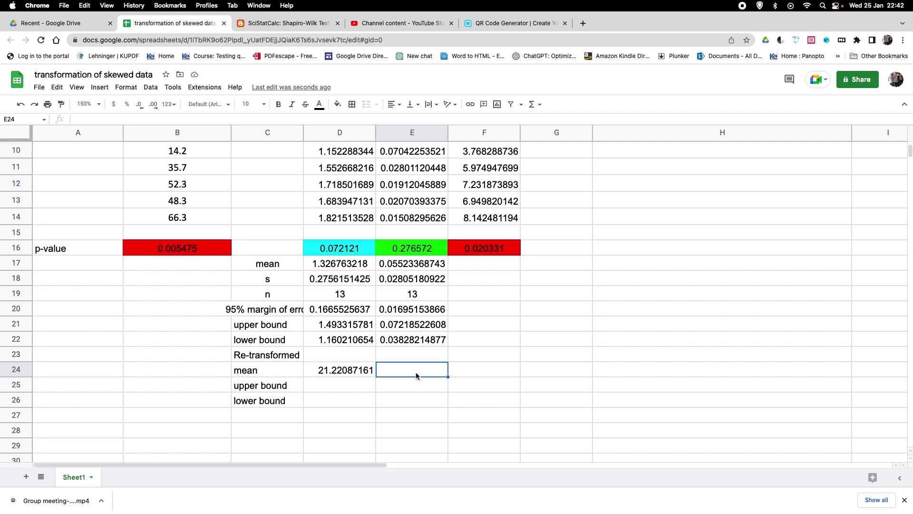
type("=")
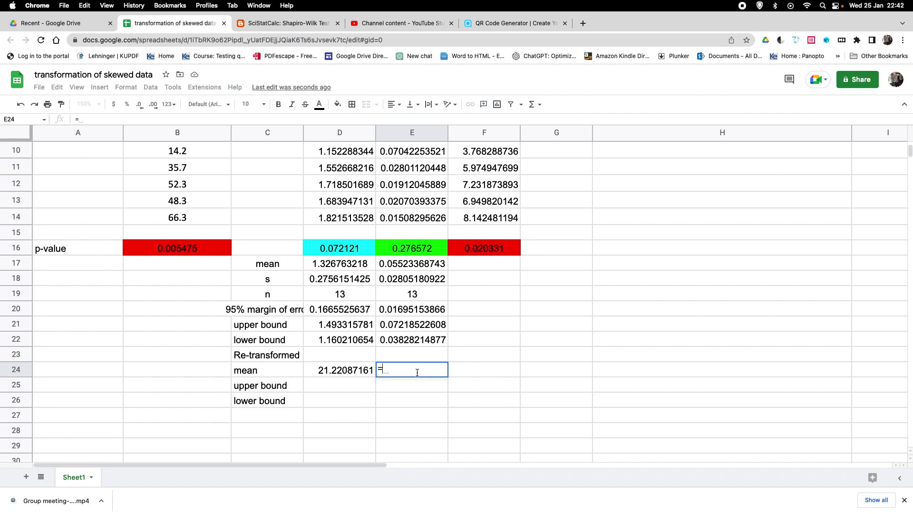
type("1/")
left_click(419, 265)
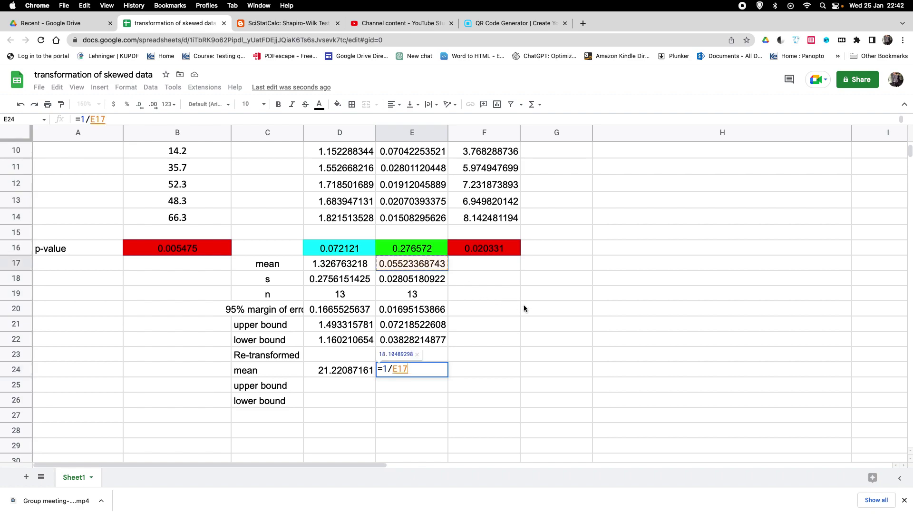
key("Return")
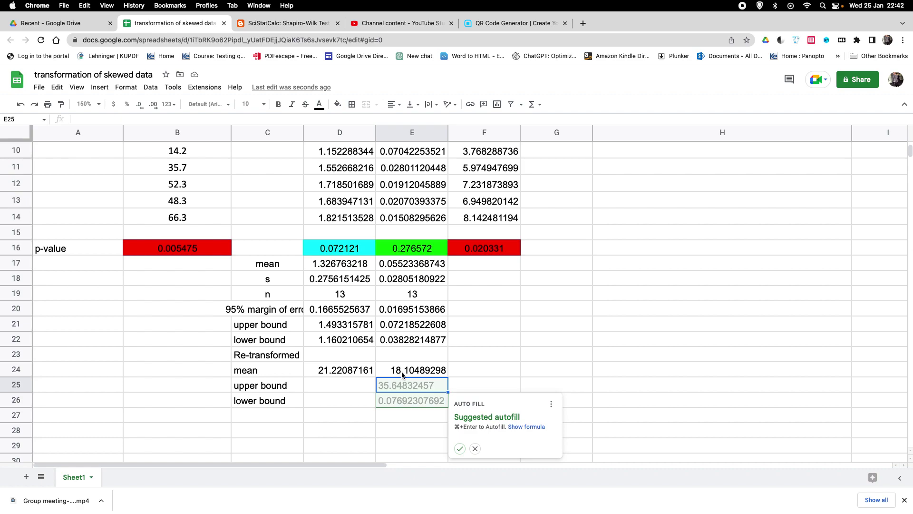
left_click(341, 384)
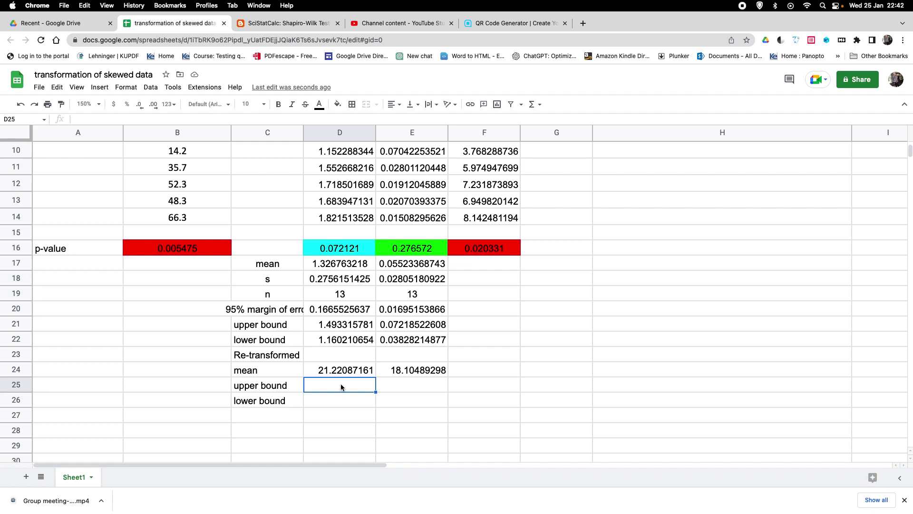
Enter =10^D21 in D25 and fill it down to D26, giving bounds 31.13979731 and 14.4614105
type("=")
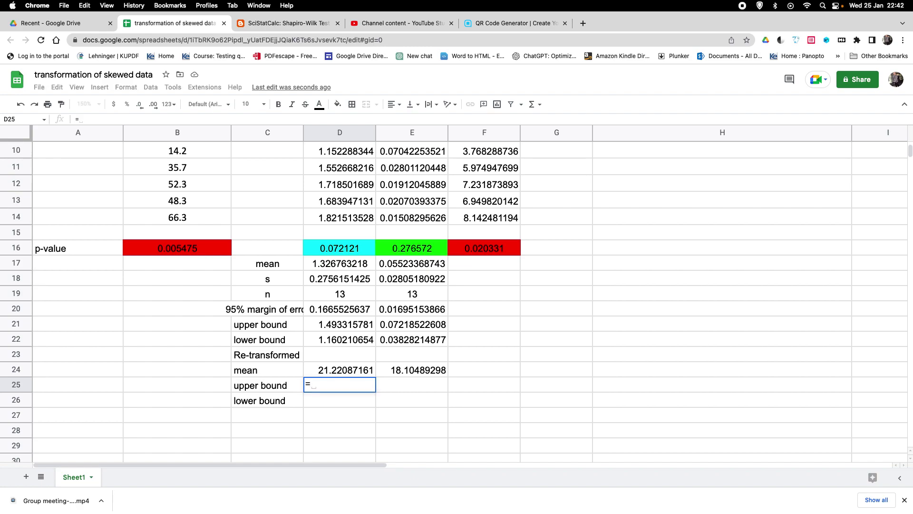
type("10^")
left_click(347, 325)
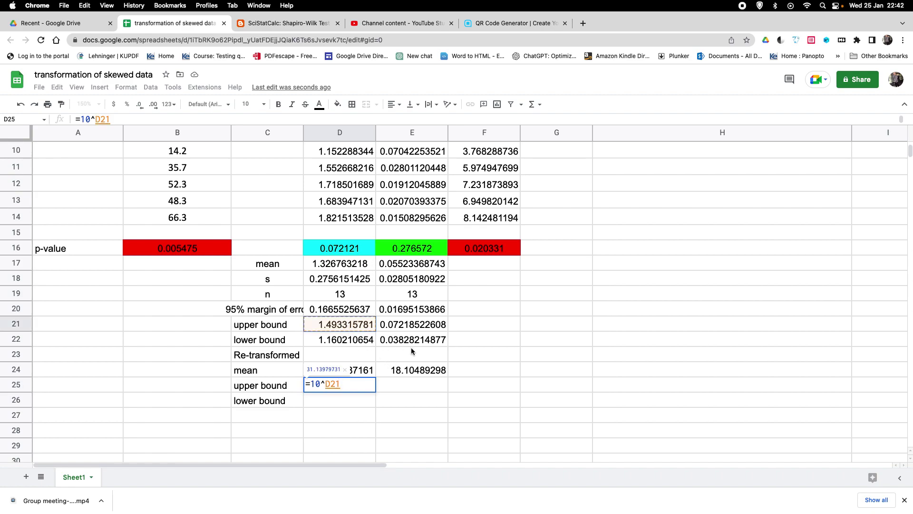
key("Return")
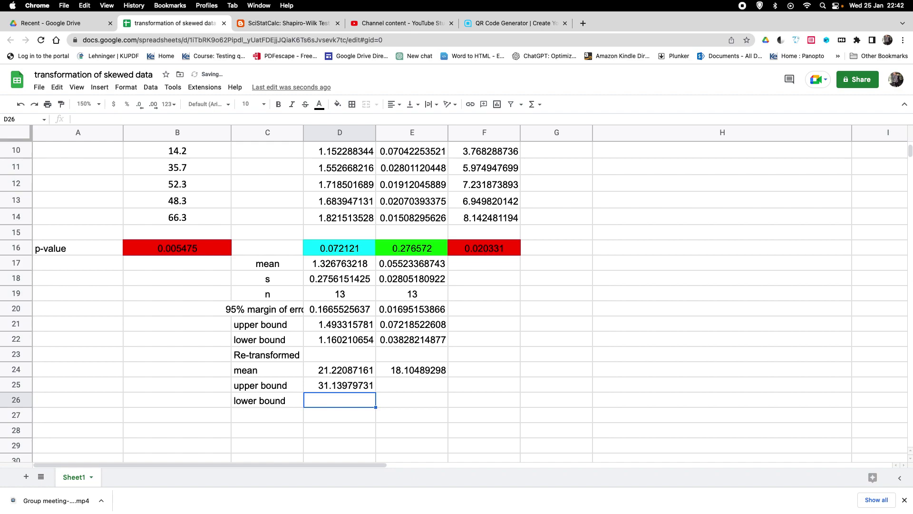
left_click(331, 389)
left_click_drag(376, 392, 372, 400)
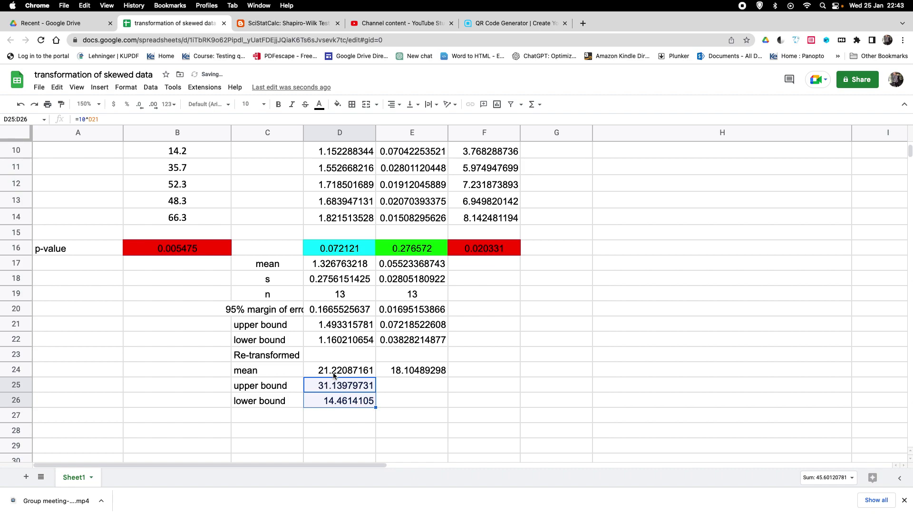
Enter =1/E21 in E25 and =1/E22 in E26, giving bounds 13.85325023 and 26.12183569
left_click(420, 388)
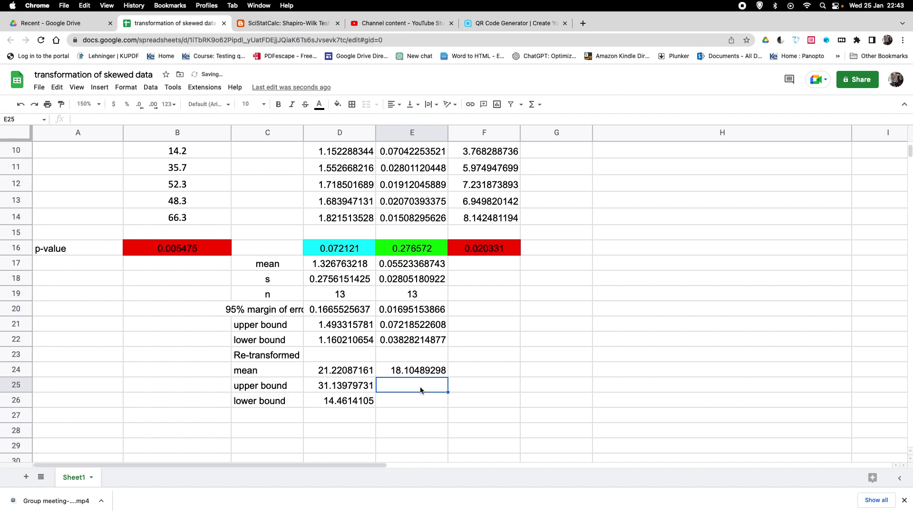
left_click(421, 388)
type("=1/")
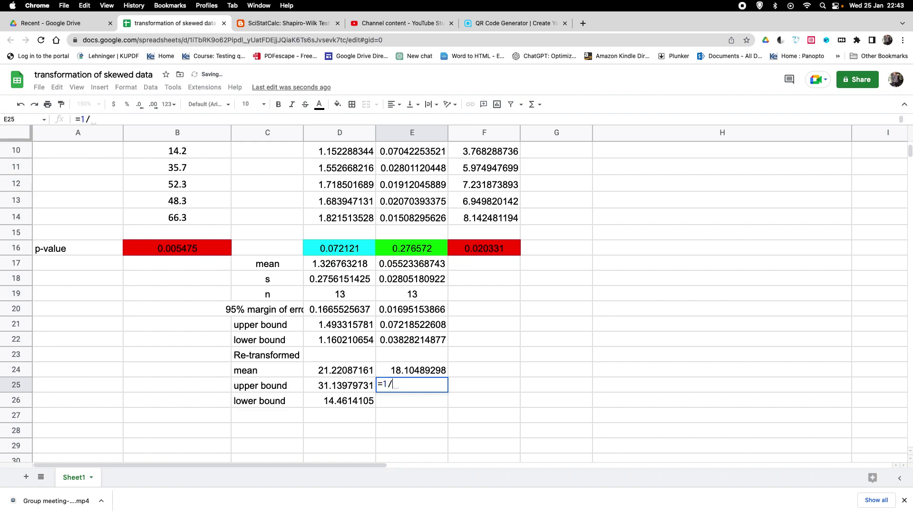
left_click(430, 326)
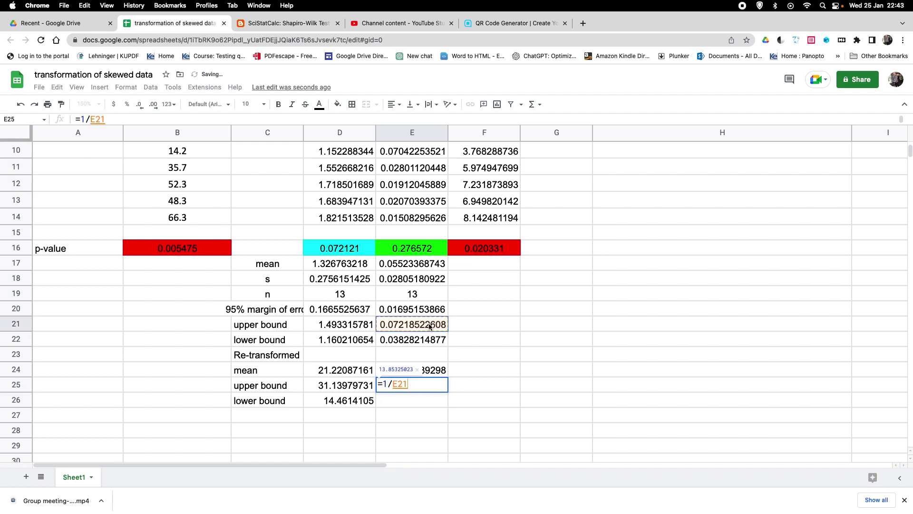
key("Return")
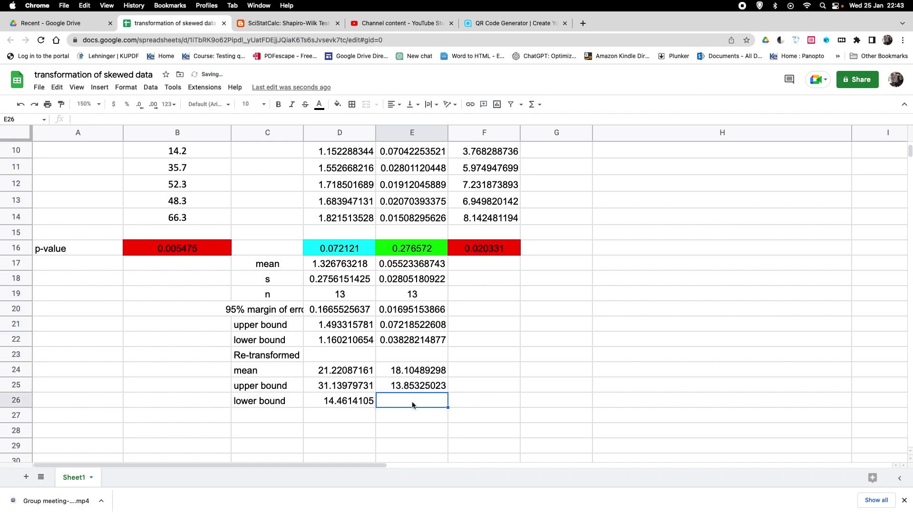
type("=")
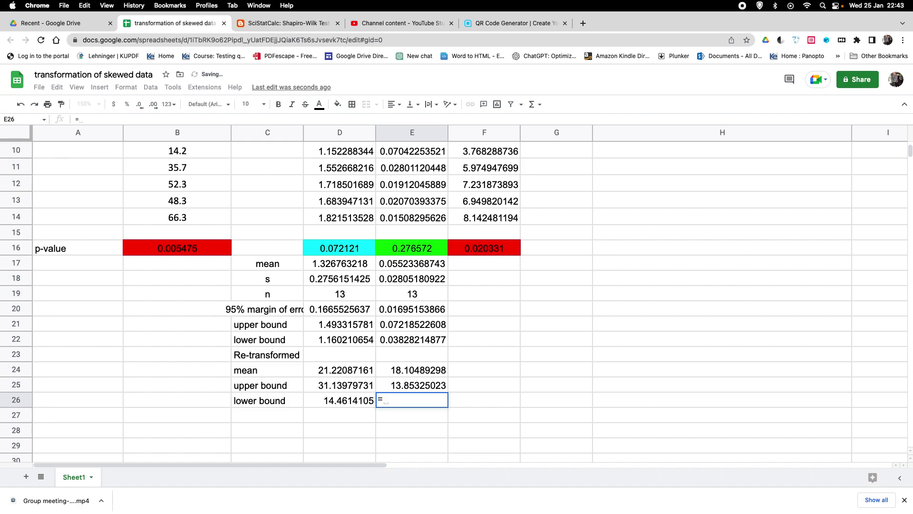
type("1/")
left_click(446, 345)
key("Return")
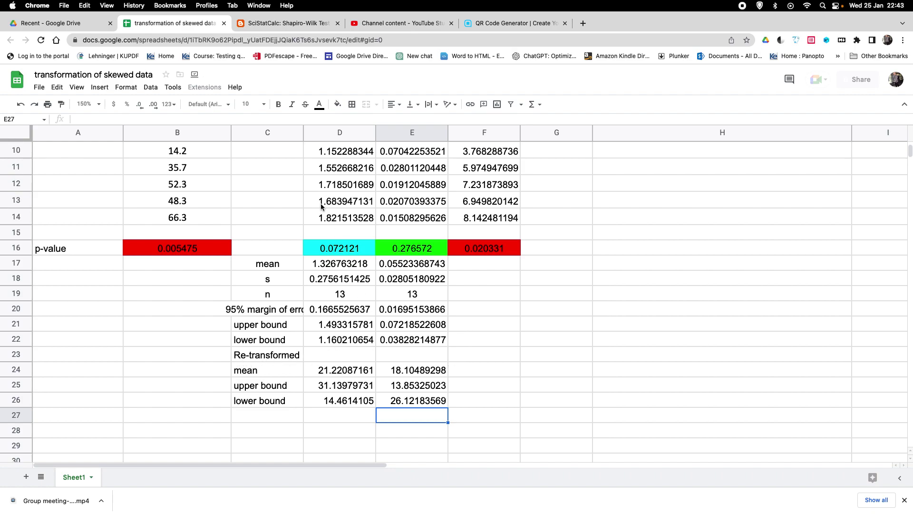
scroll(327, 206, "up", 5)
scroll(392, 276, "down", 3)
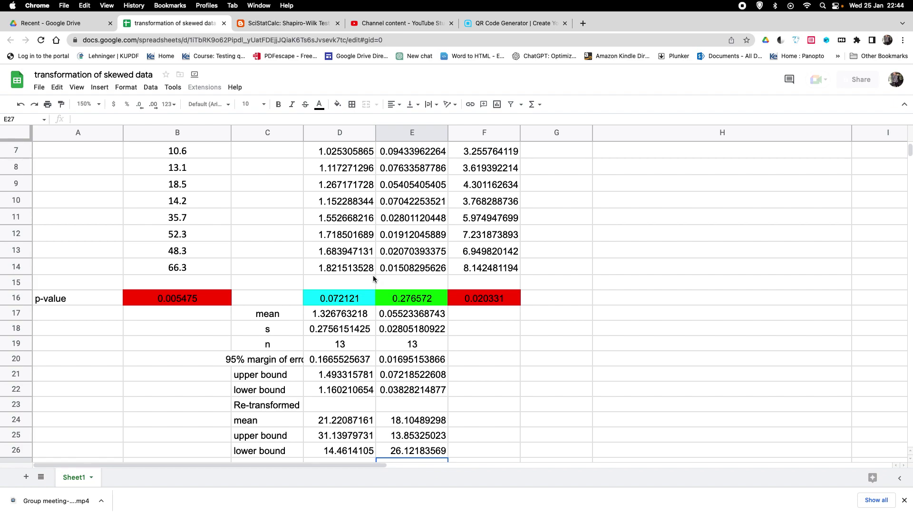
scroll(373, 275, "down", 2)
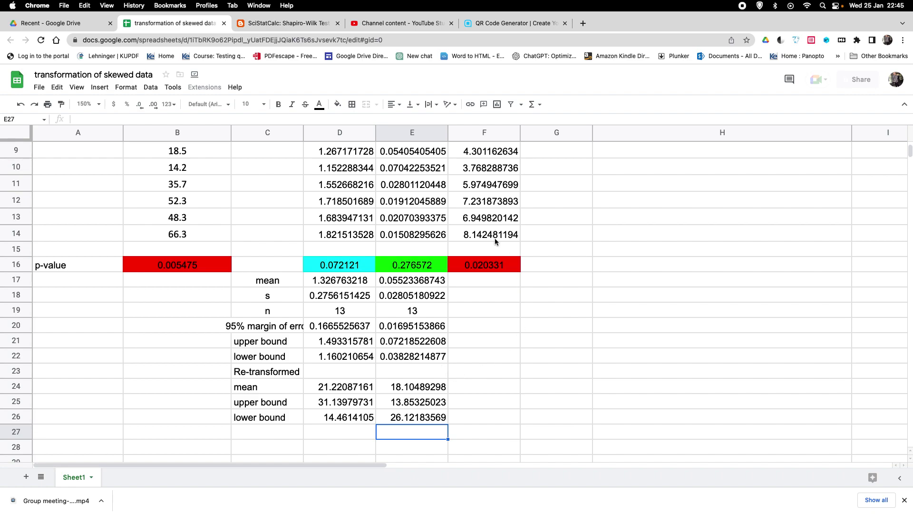
scroll(492, 238, "up", 5)
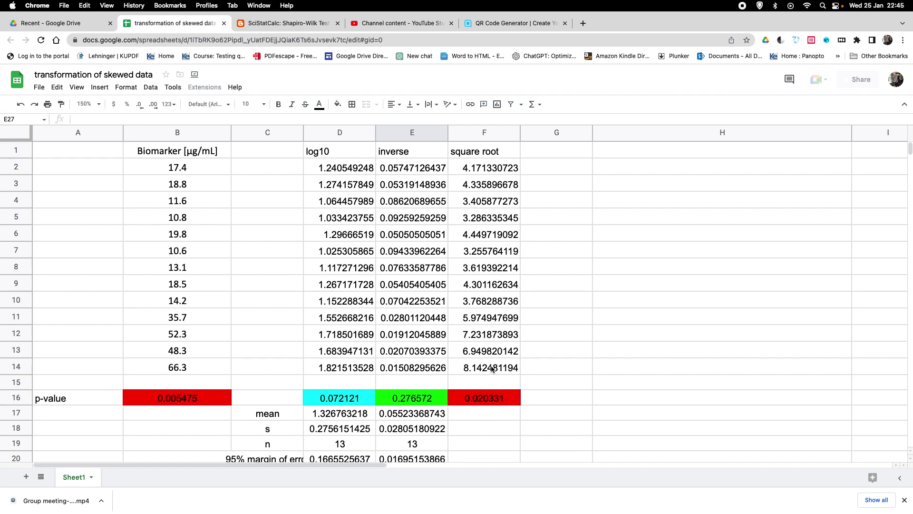
scroll(512, 408, "down", 1)
scroll(513, 408, "down", 3)
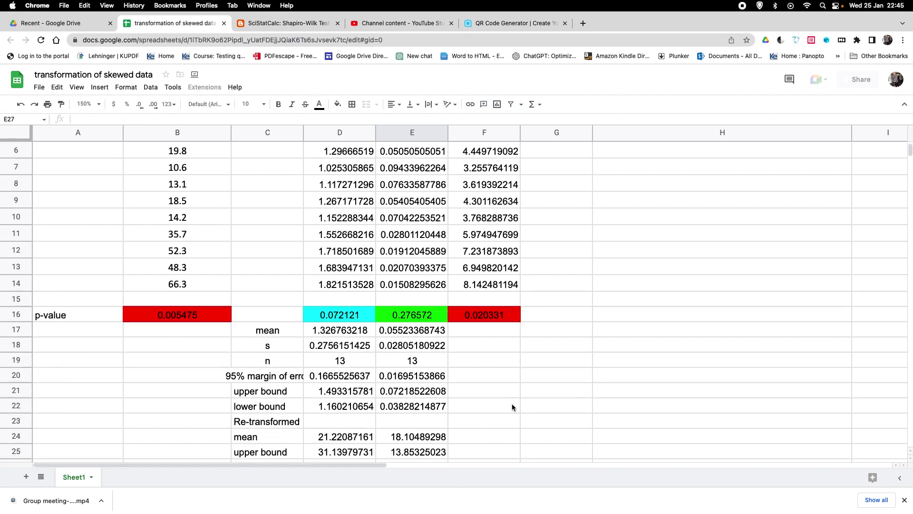
scroll(513, 407, "up", 5)
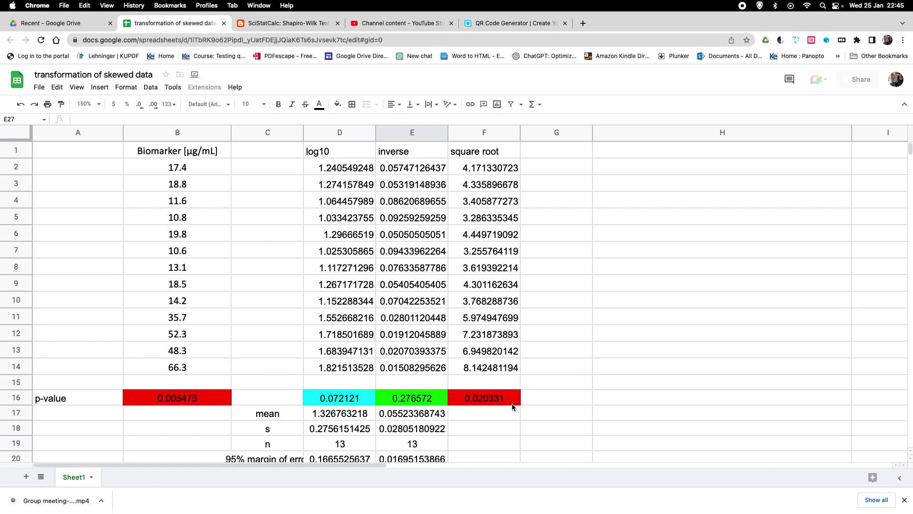
scroll(511, 404, "down", 1)
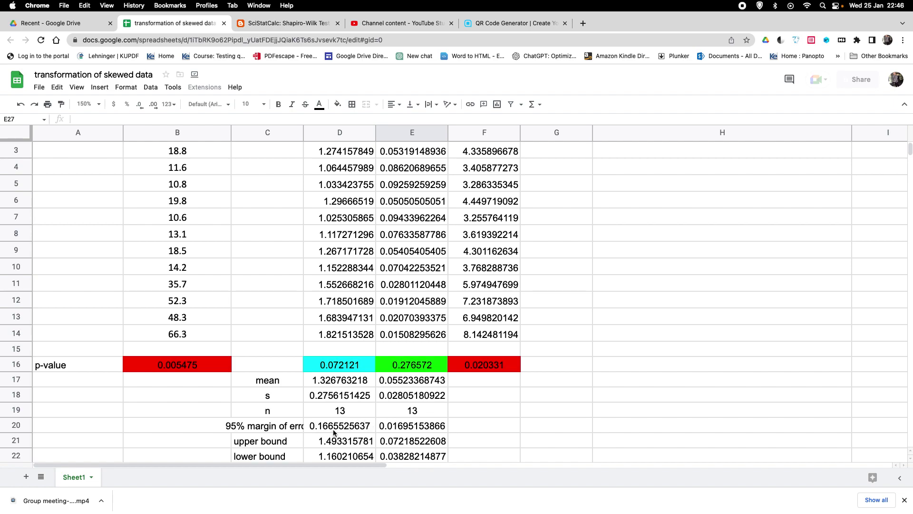
scroll(493, 402, "up", 1)
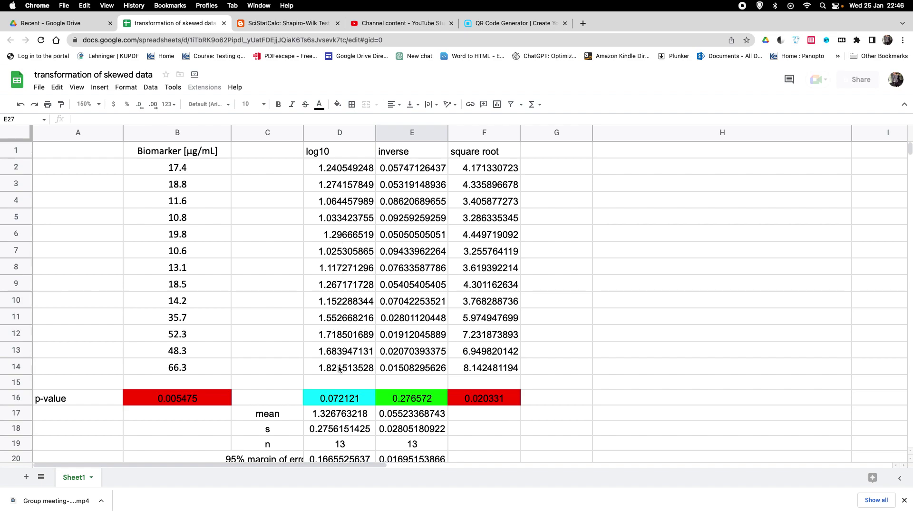
scroll(355, 389, "down", 2)
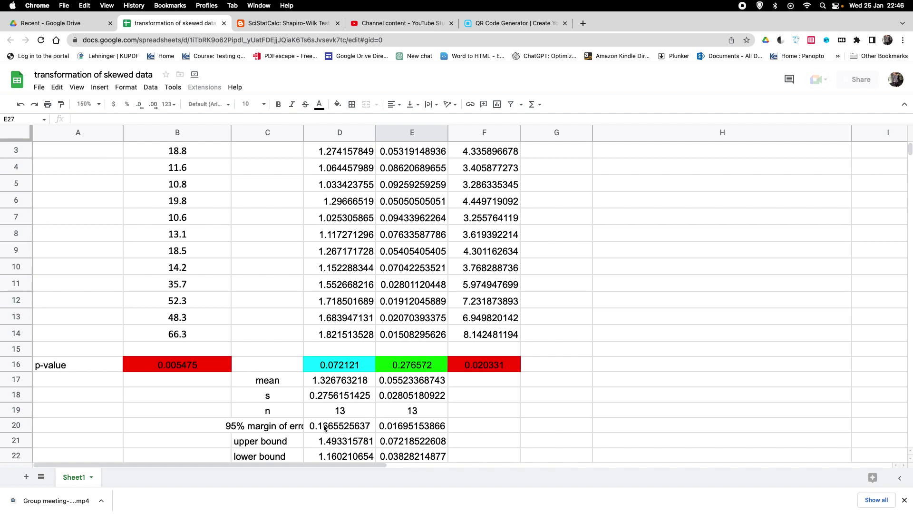
scroll(326, 427, "down", 2)
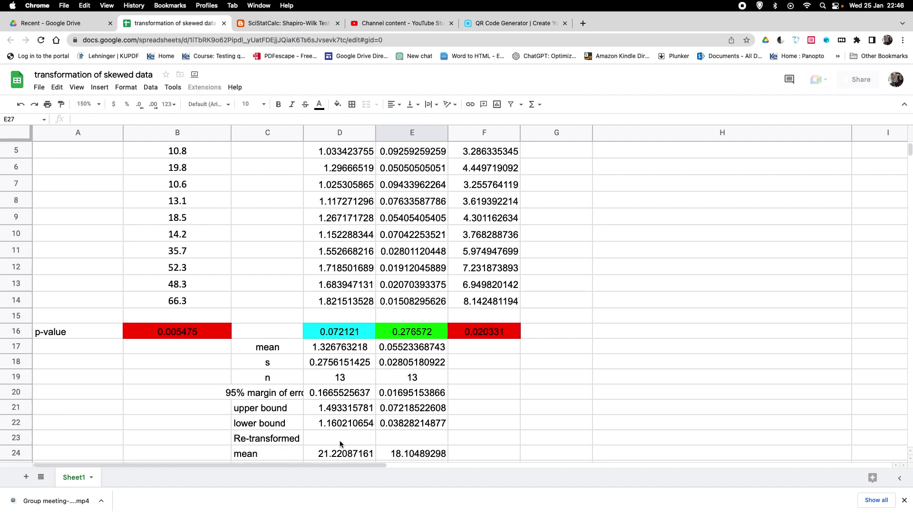